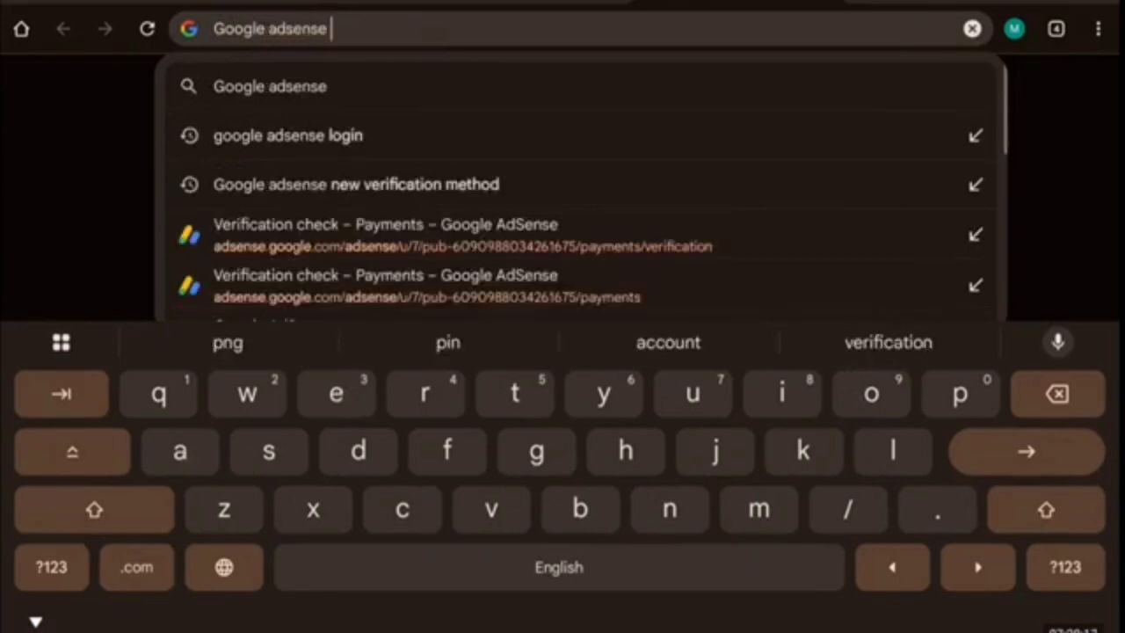
- Search the web for "Google adsense login" and open the AdSense account
type("login")
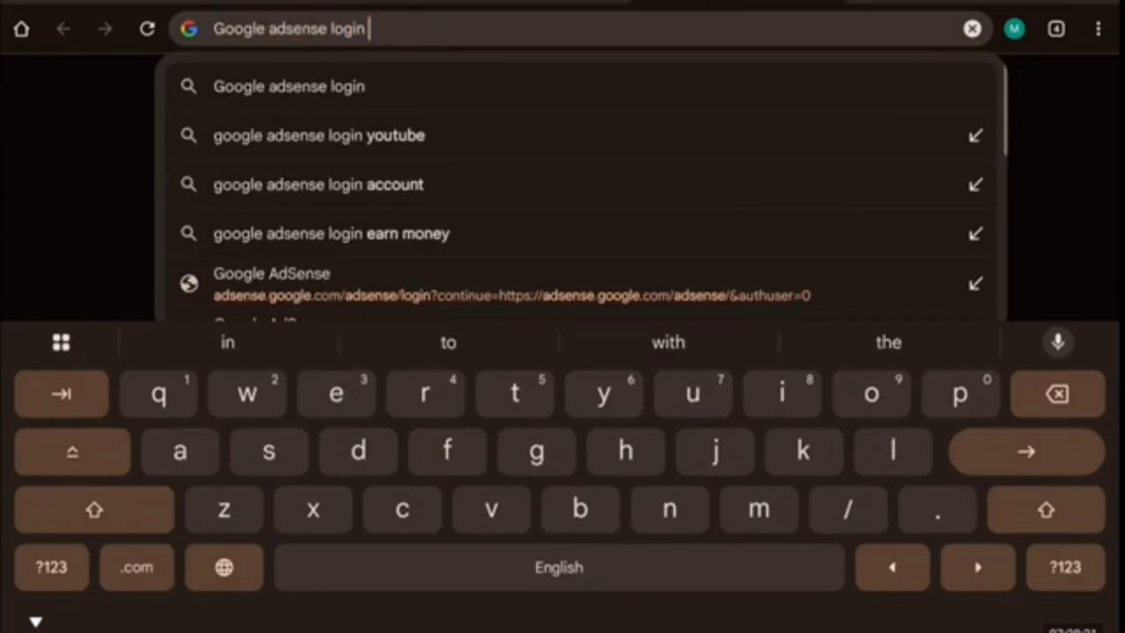
key("Return")
left_click(267, 353)
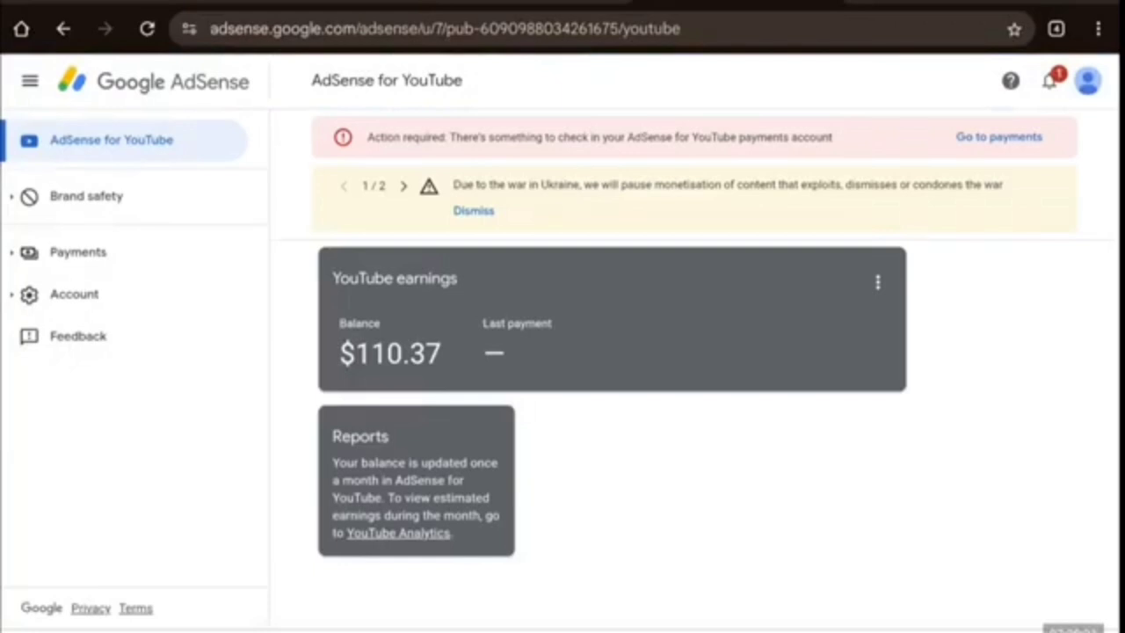
- Check the AdSense account notification and open the settings of the YouTube payments account
left_click(1049, 80)
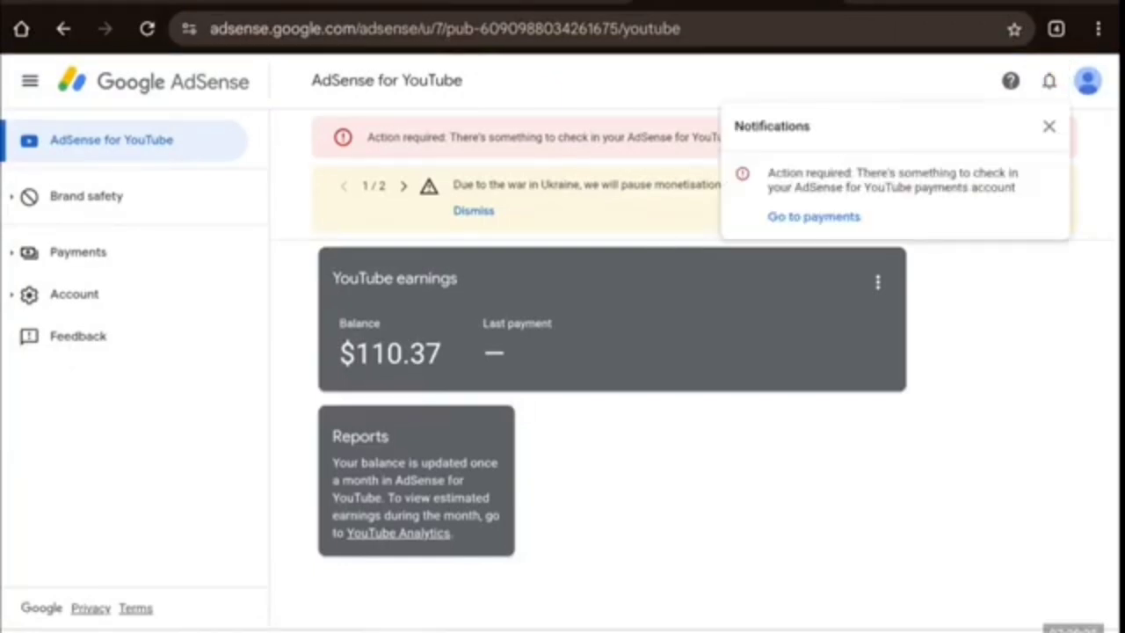
left_click(1049, 80)
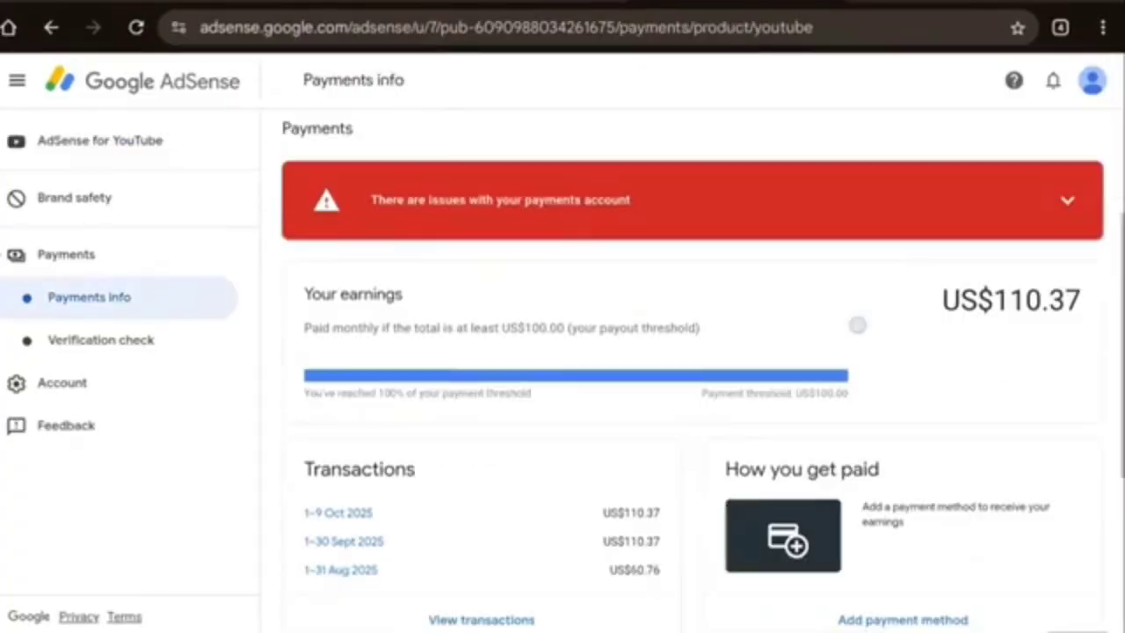
scroll(857, 323, "down", 1)
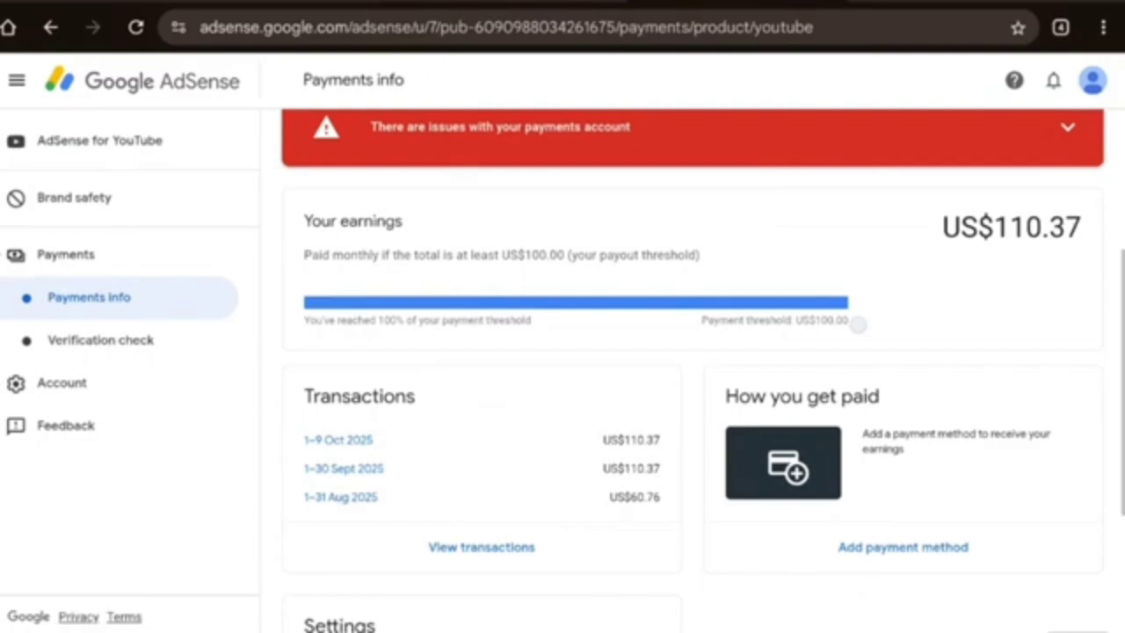
scroll(857, 323, "down", 3)
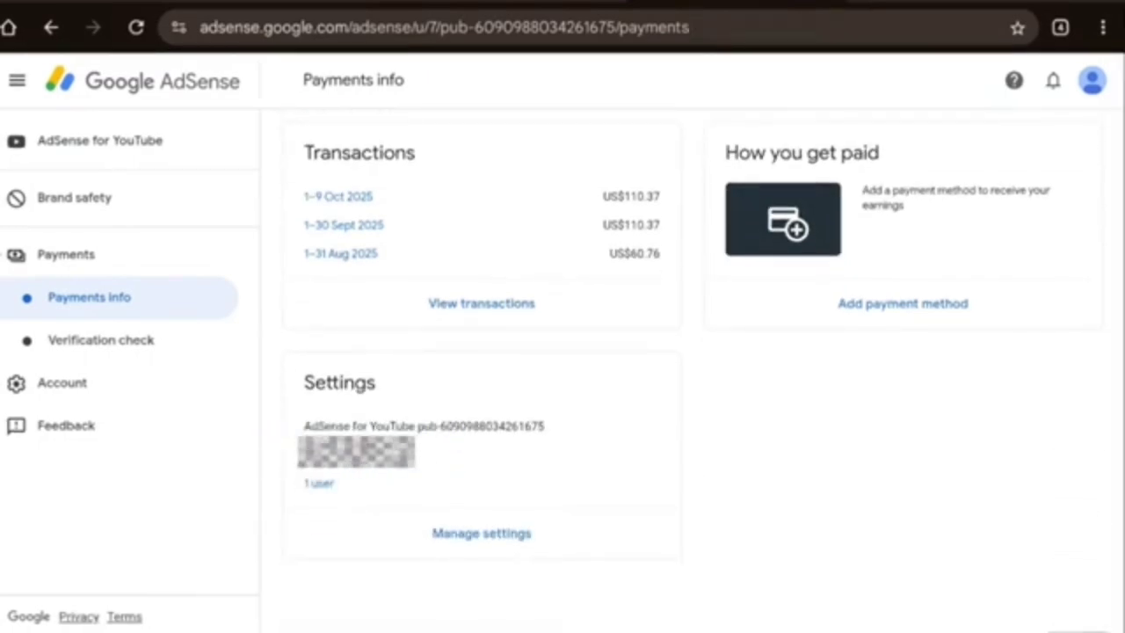
left_click(481, 534)
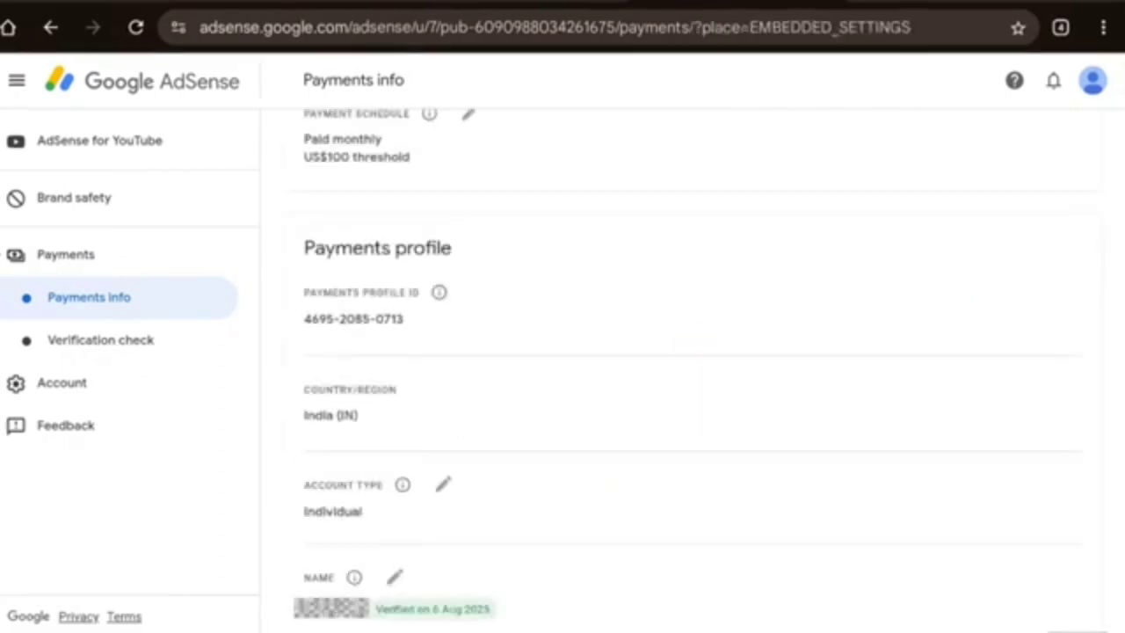
- Open the United States tax info from the payments profile and start a new tax form
scroll(695, 352, "down", 5)
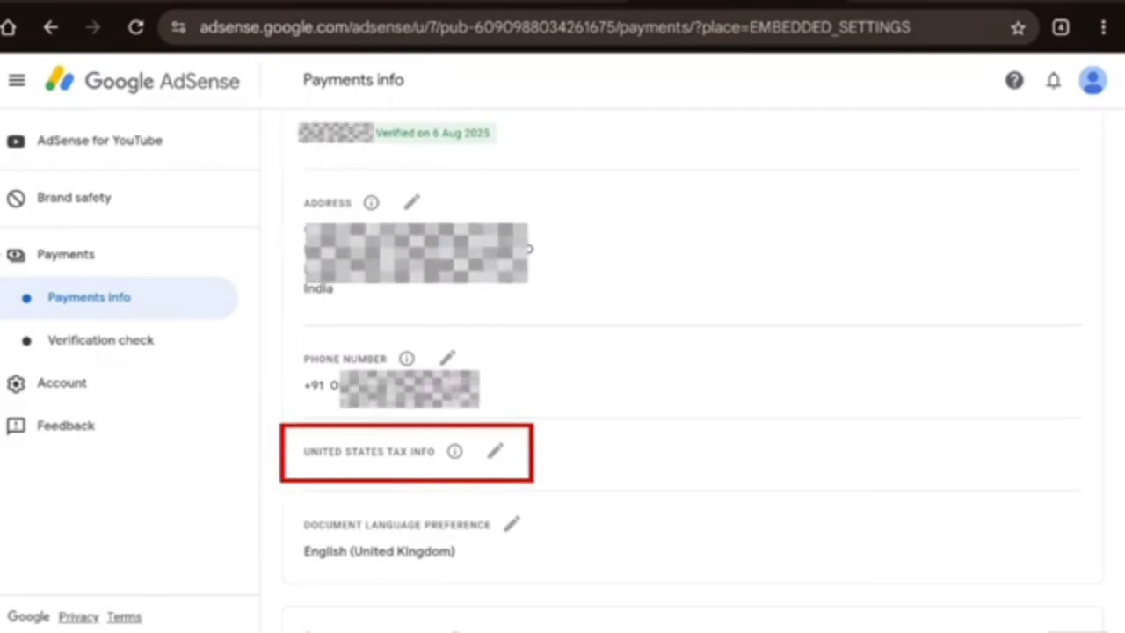
left_click(496, 452)
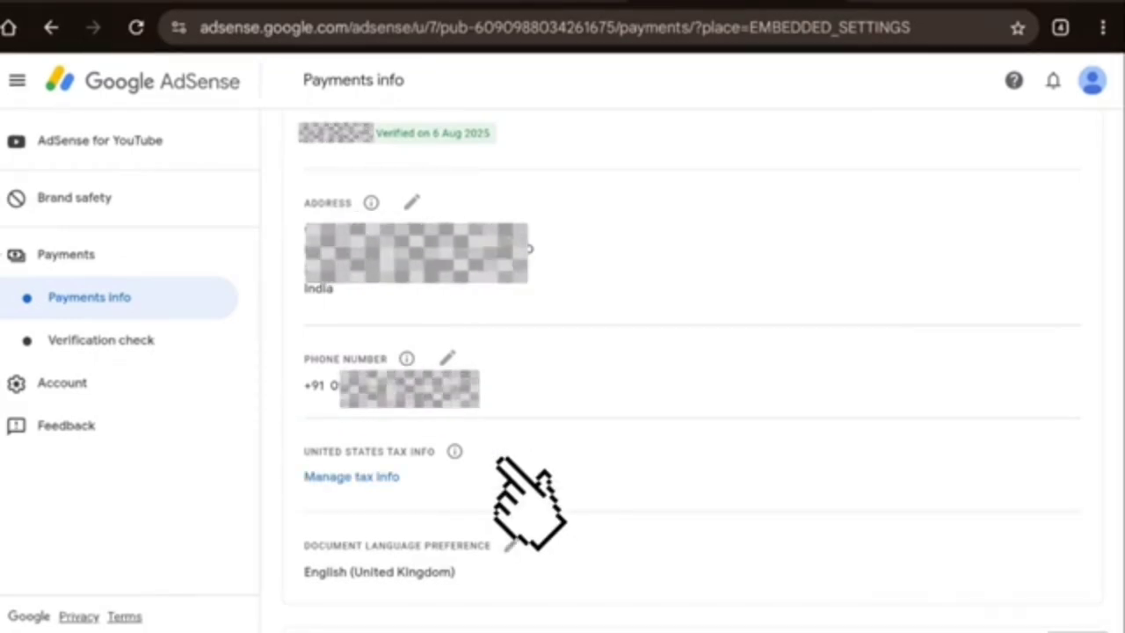
left_click(369, 478)
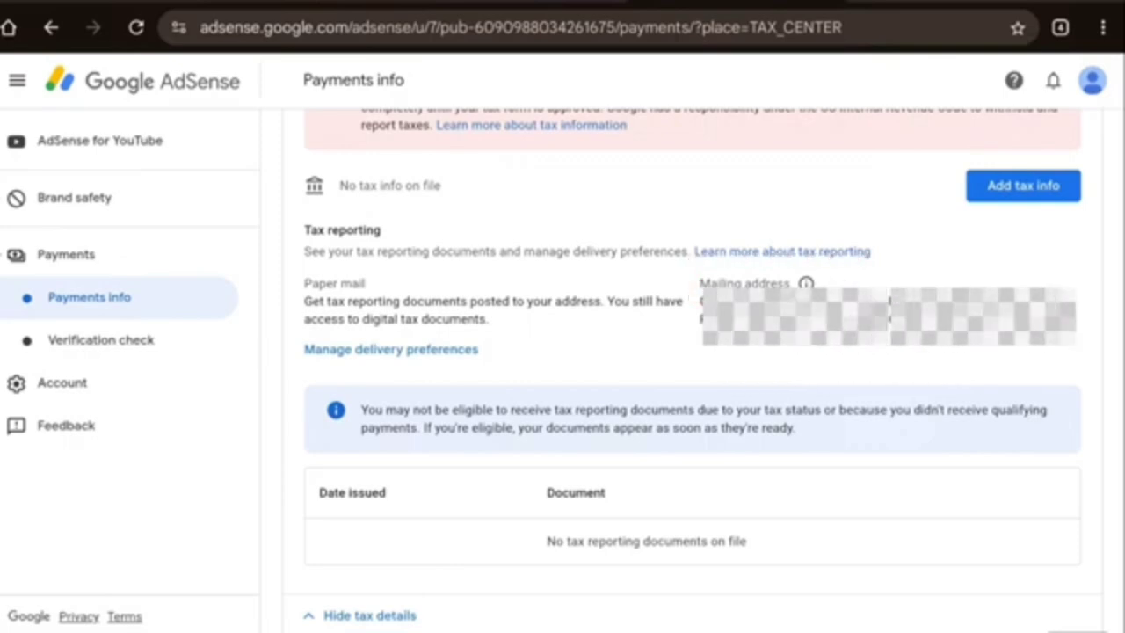
left_click(1004, 188)
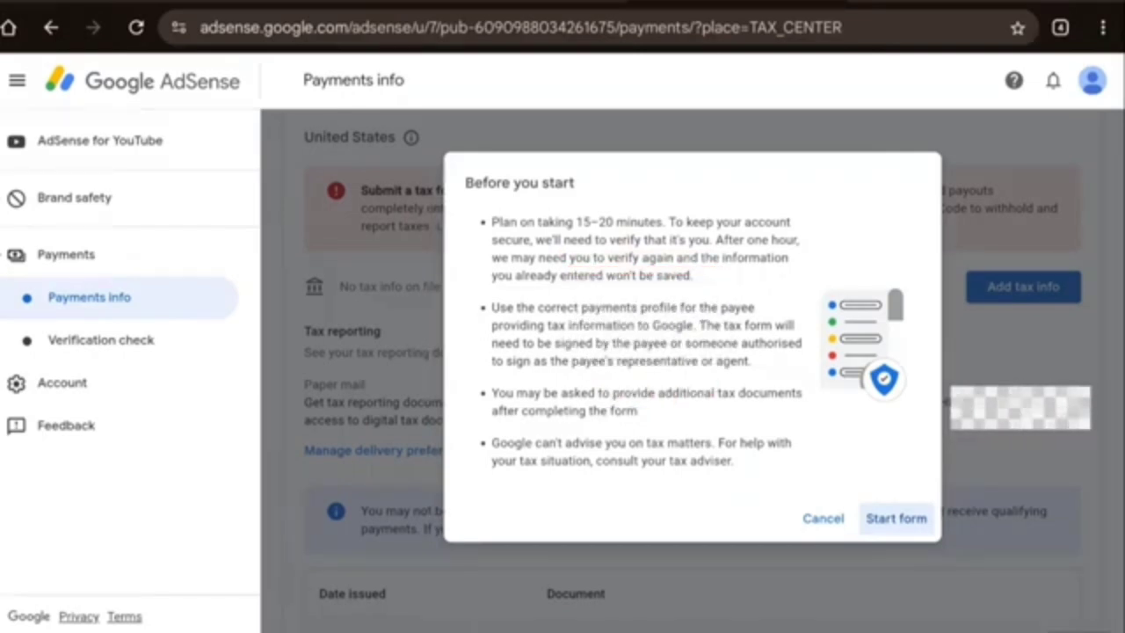
left_click(895, 518)
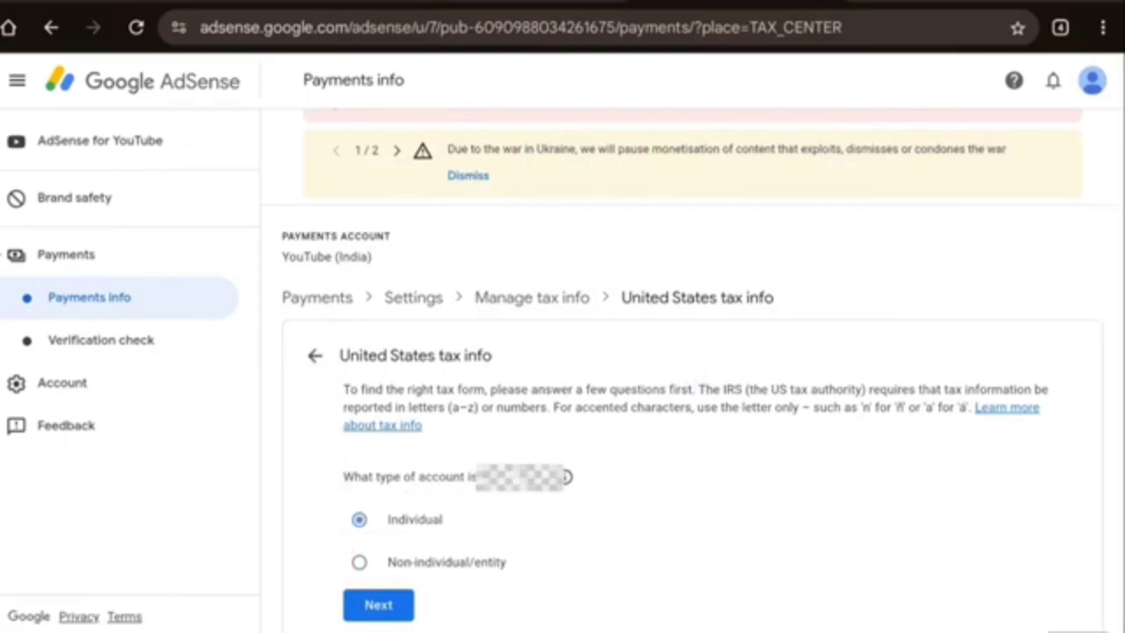
- Keep the account type as Individual and answer No to being a citizen or resident of the United States
left_click(378, 604)
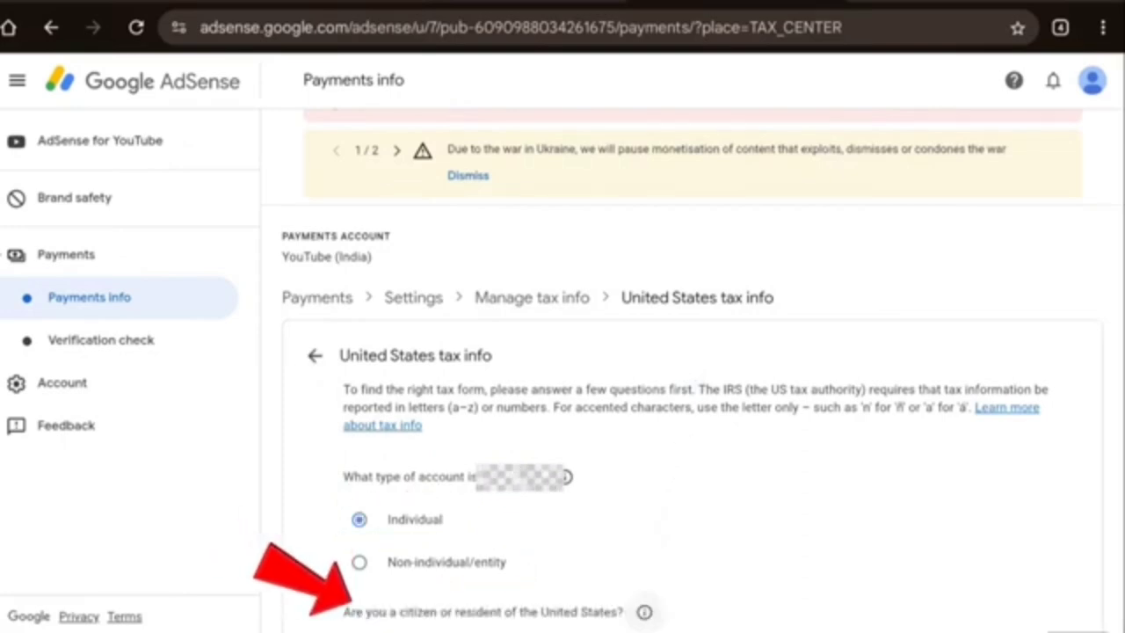
scroll(644, 612, "down", 2)
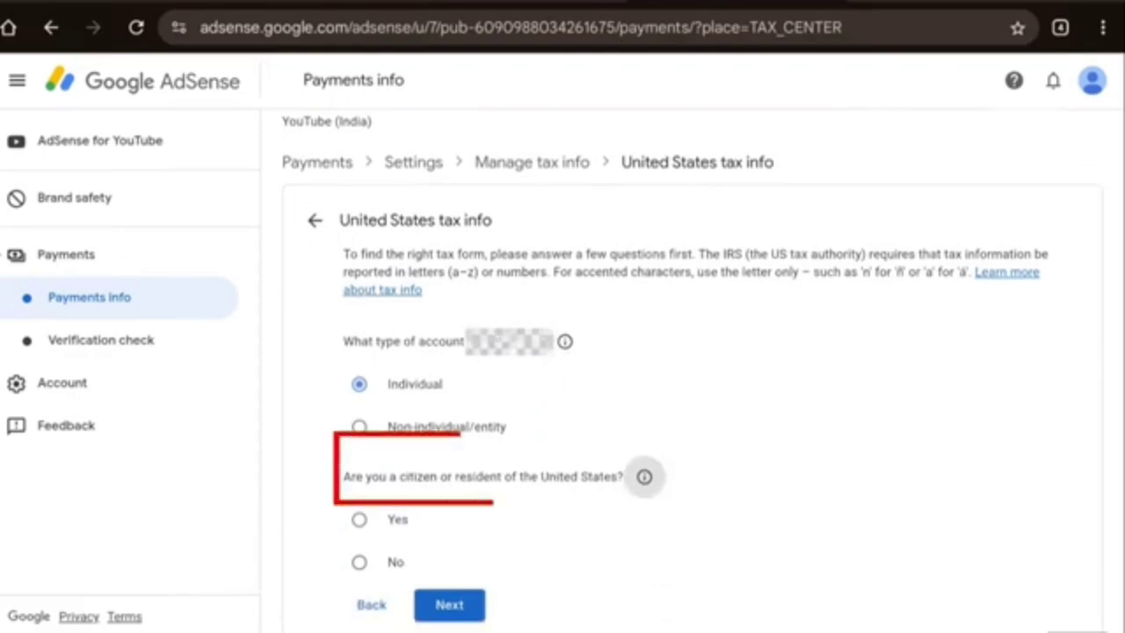
left_click(359, 562)
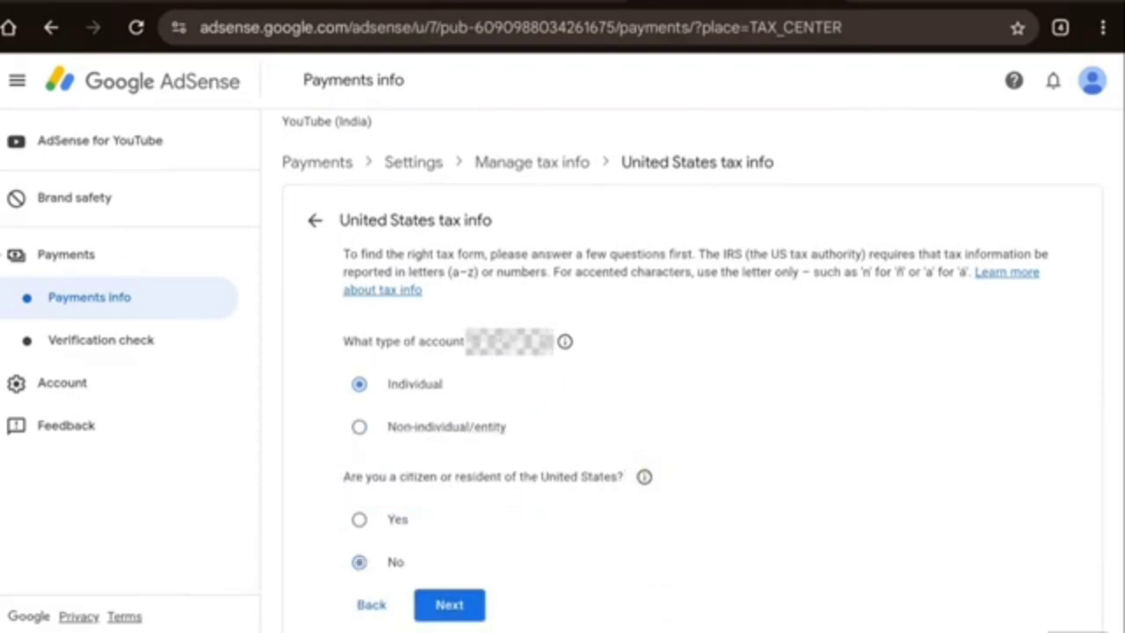
left_click(455, 606)
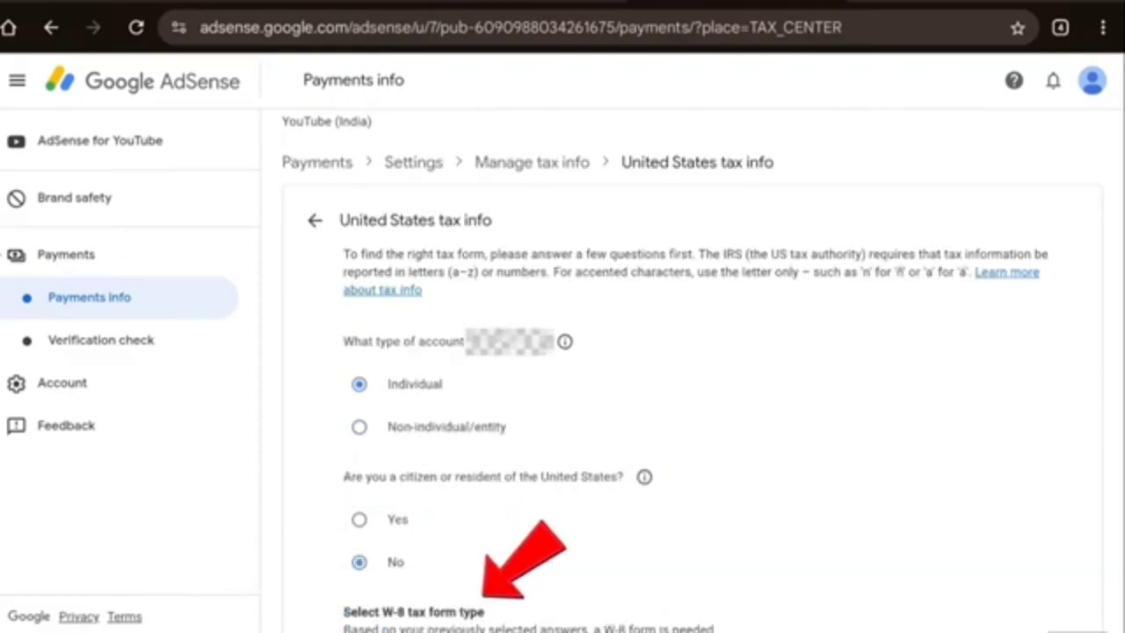
- Choose W-8BEN as the W-8 tax form type and start that form
scroll(602, 241, "down", 2)
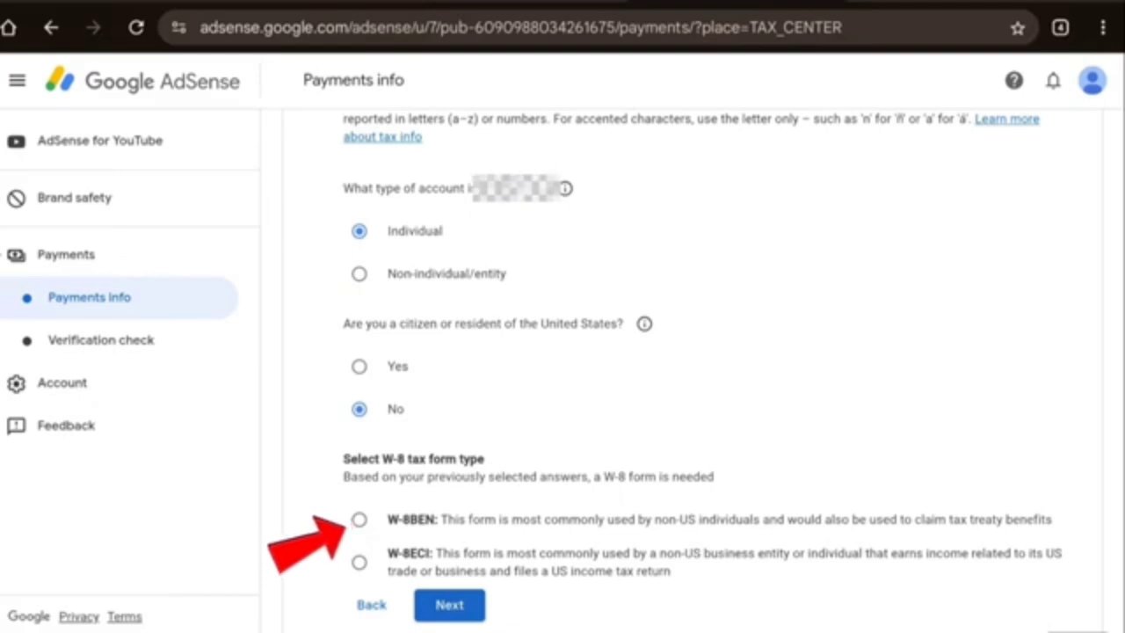
left_click(360, 519)
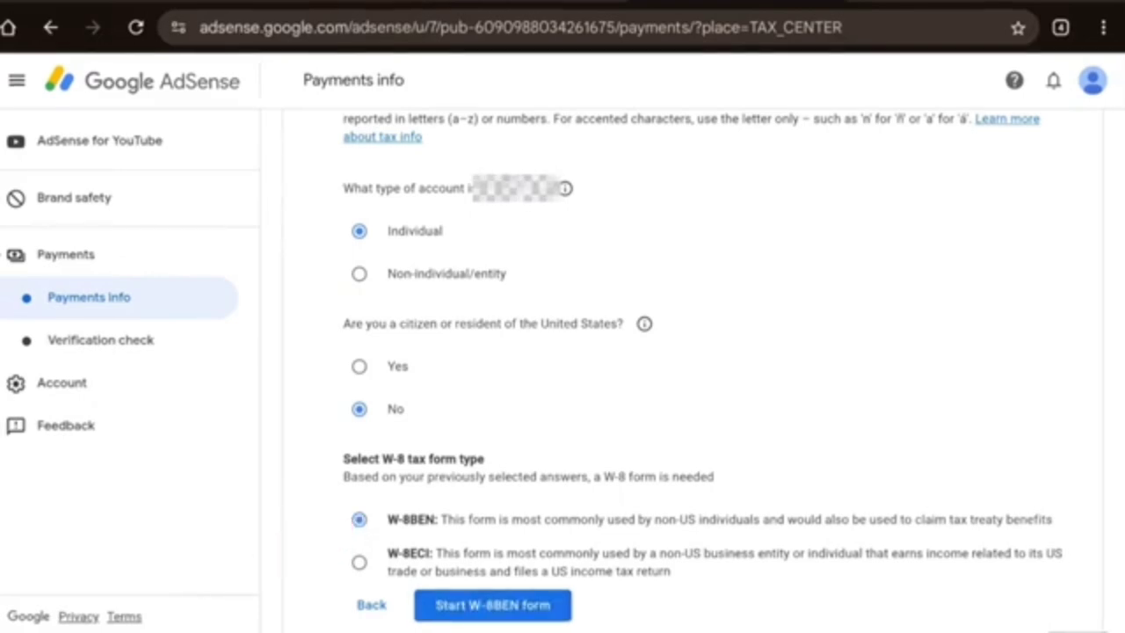
left_click(567, 603)
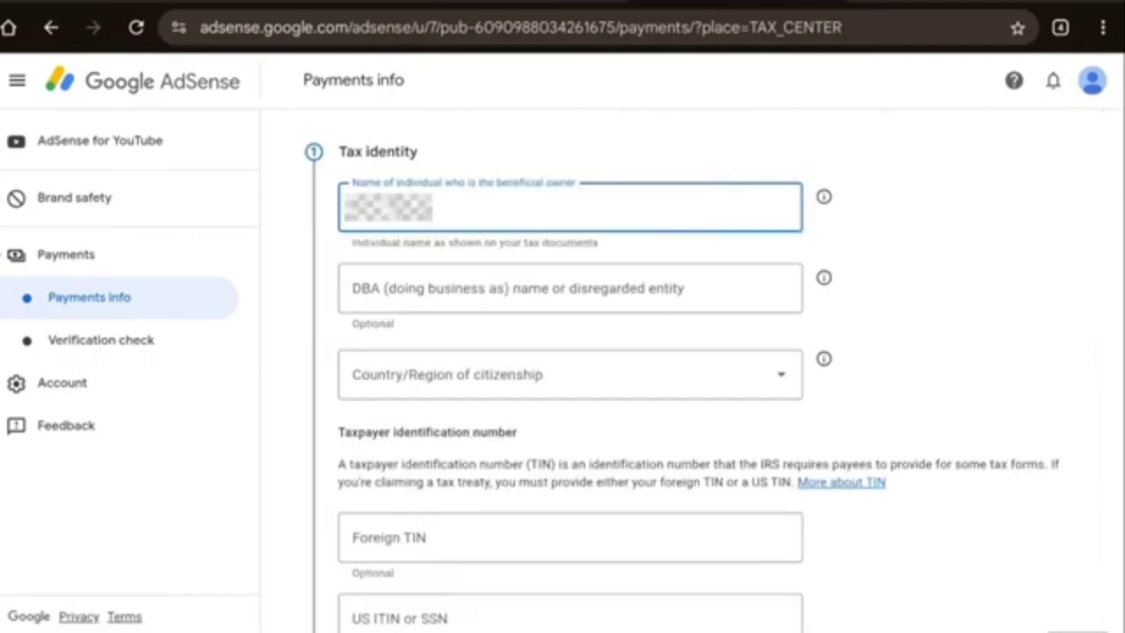
- Complete the tax identity section with India as country of citizenship and the taxpayer's foreign TIN
left_click(570, 374)
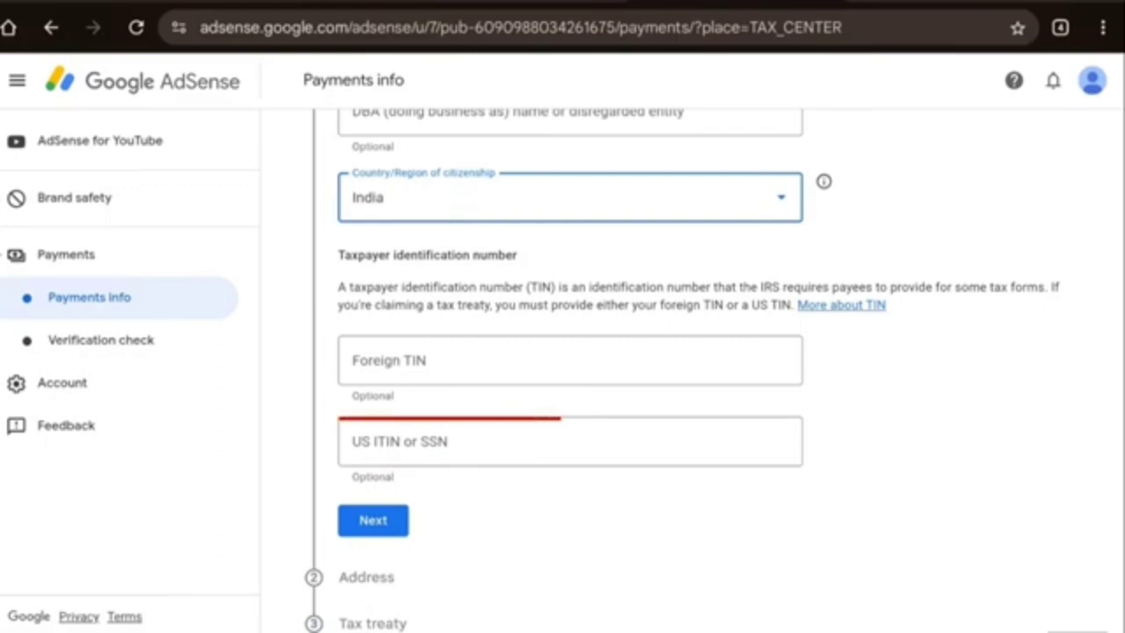
left_click(569, 360)
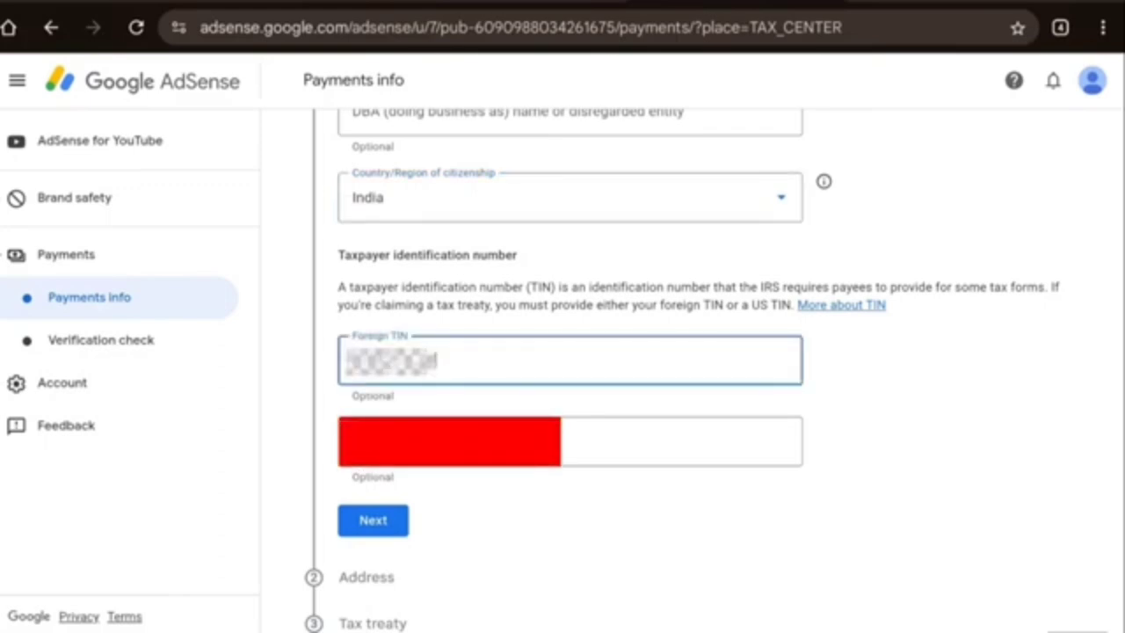
left_click(383, 520)
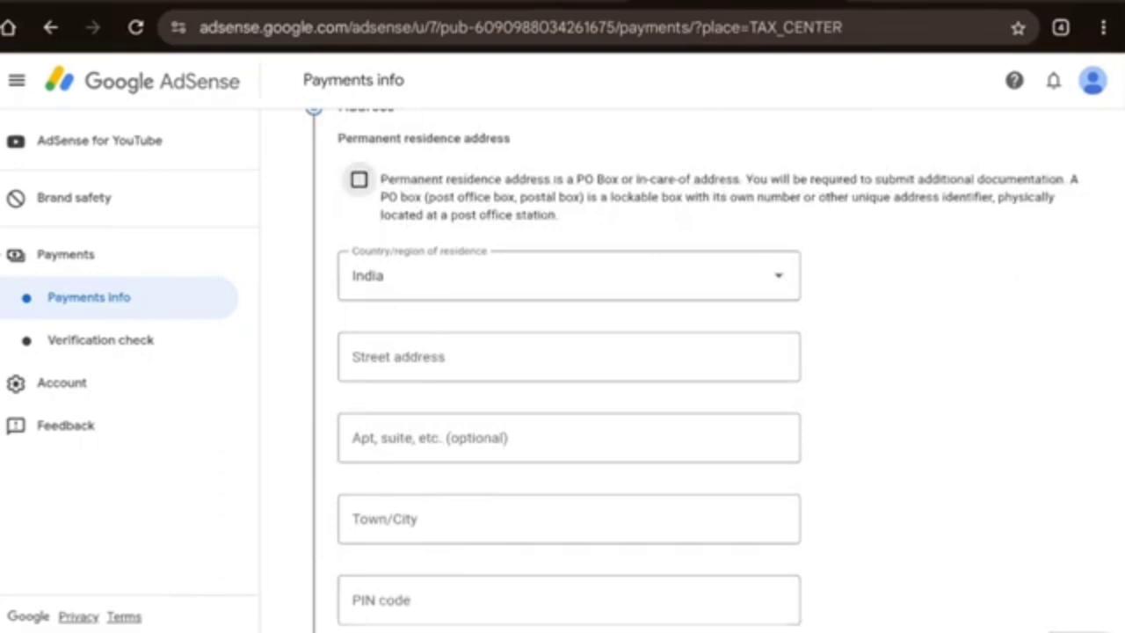
- Fill in the permanent residence and mailing addresses and continue to the tax treaty section
scroll(647, 261, "down", 5)
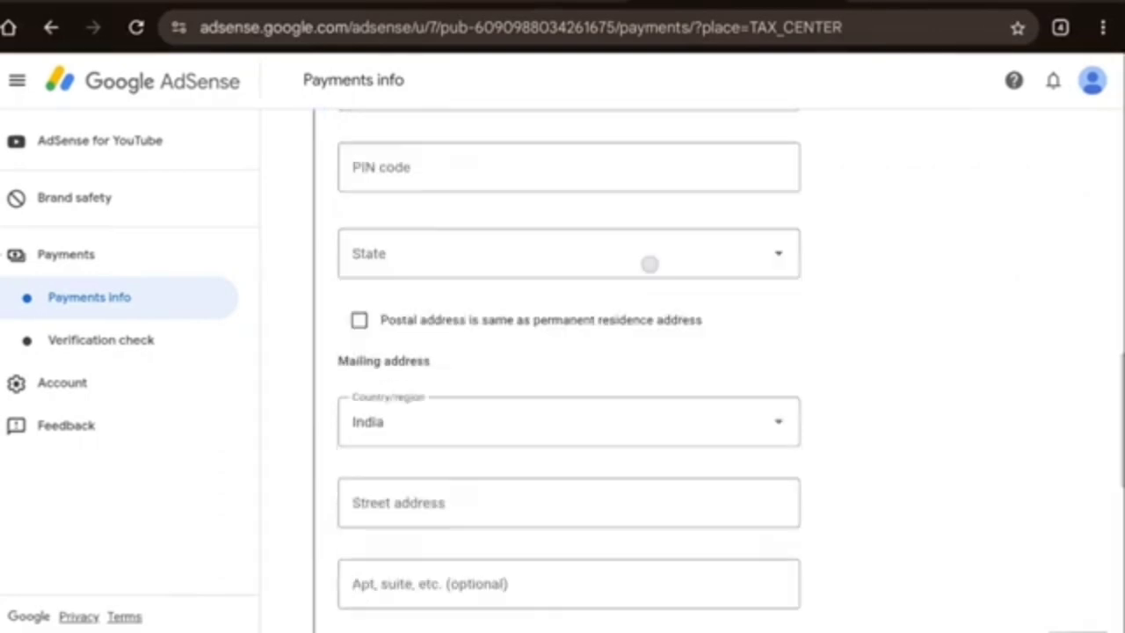
scroll(627, 477, "up", 3)
scroll(629, 450, "down", 1)
scroll(630, 450, "down", 2)
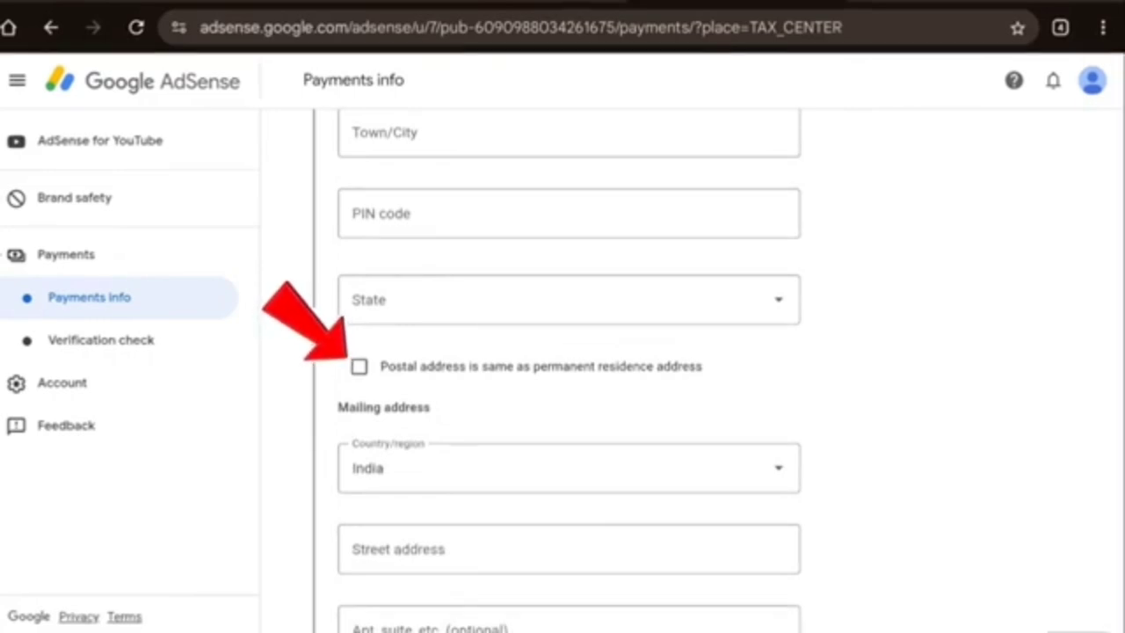
scroll(617, 411, "down", 1)
scroll(617, 411, "down", 2)
scroll(674, 334, "up", 5)
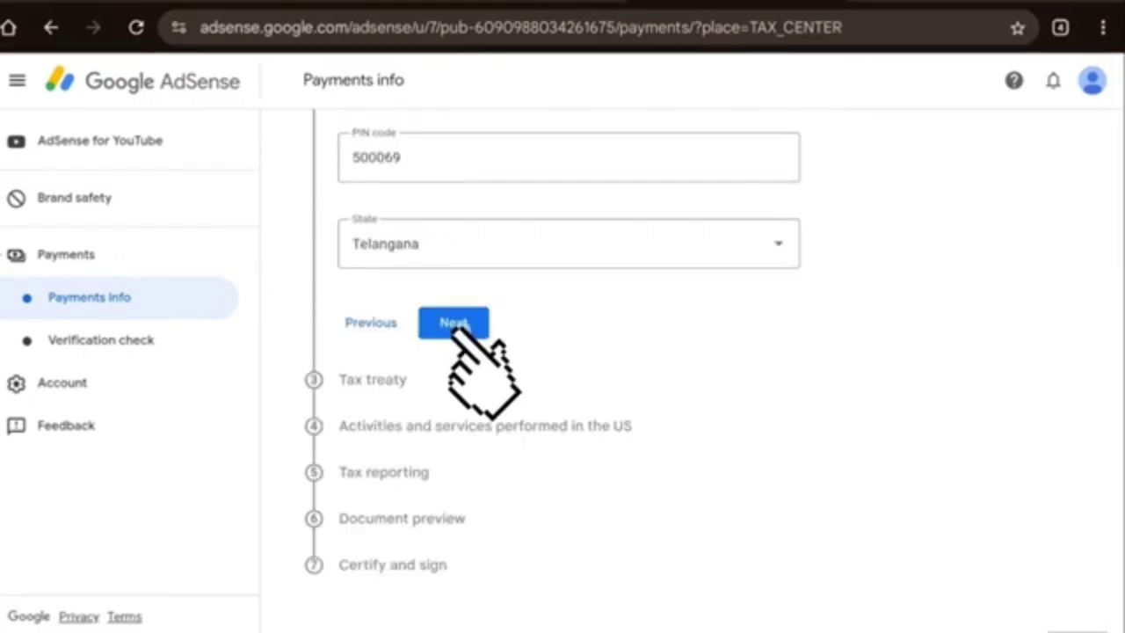
left_click(454, 322)
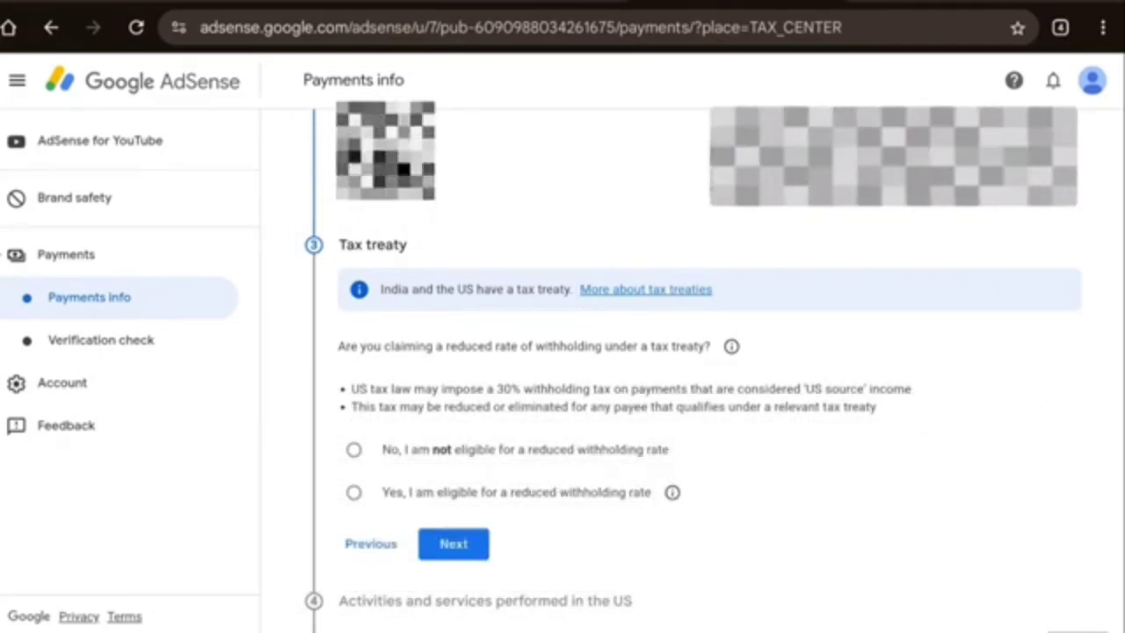
- Claim eligibility for a reduced withholding rate as a treaty resident and select India as the country
scroll(743, 399, "down", 3)
scroll(693, 370, "up", 1)
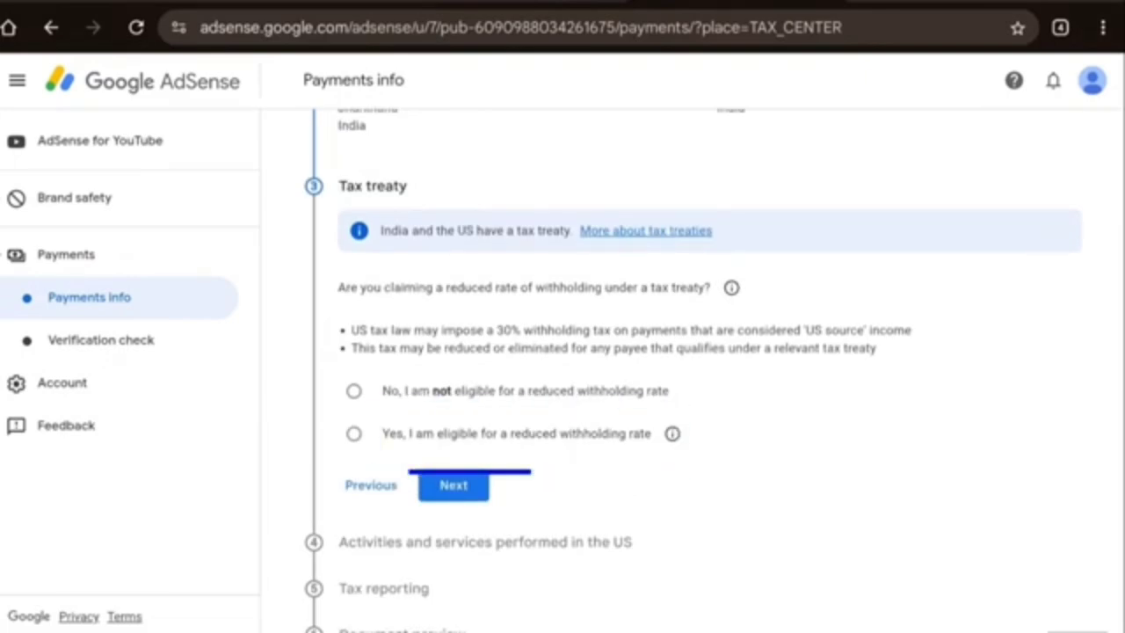
left_click(354, 435)
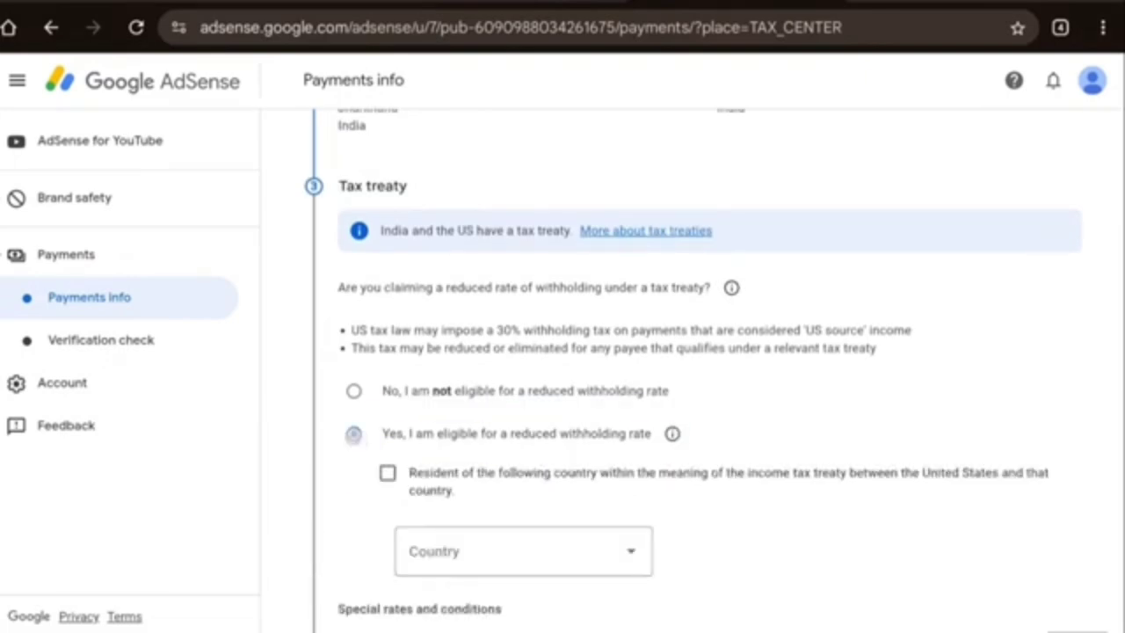
scroll(693, 369, "down", 1)
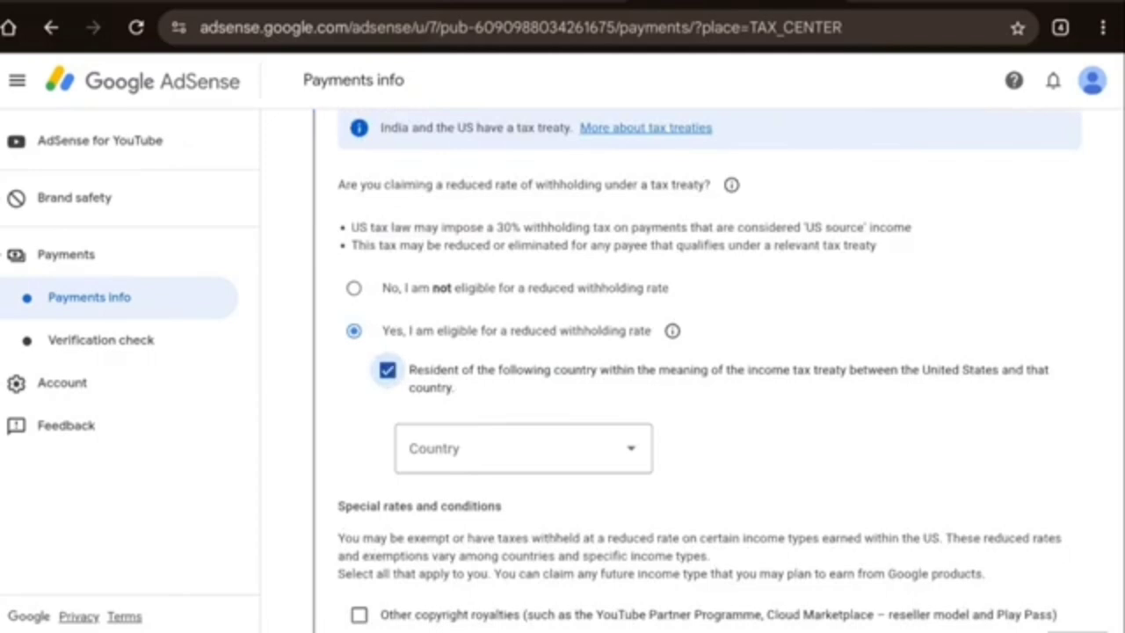
left_click(523, 448)
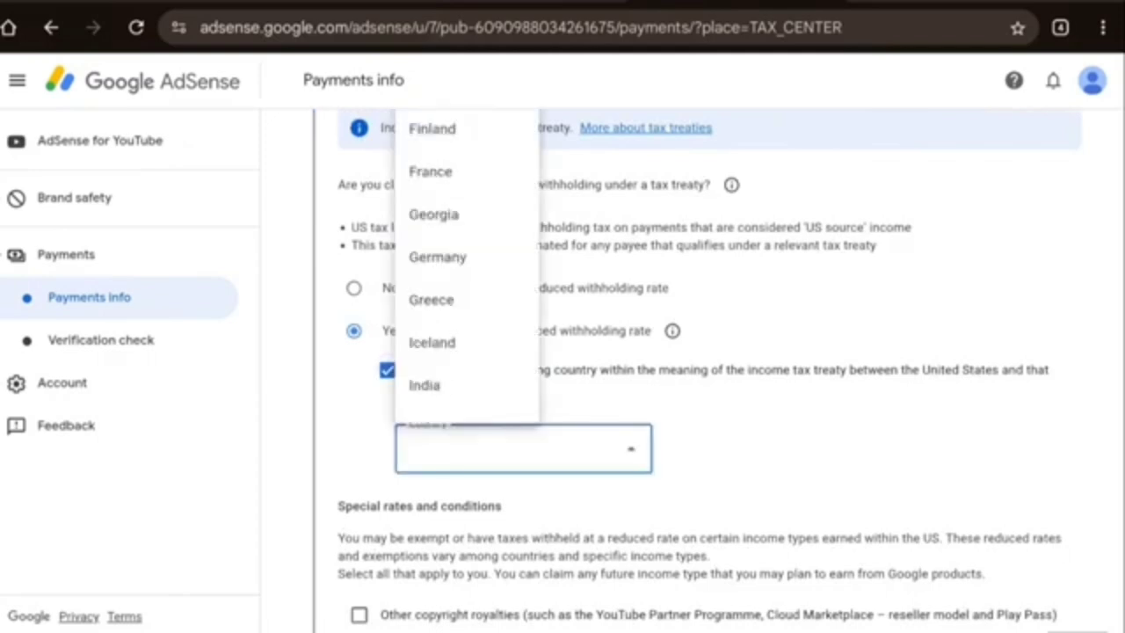
left_click(424, 385)
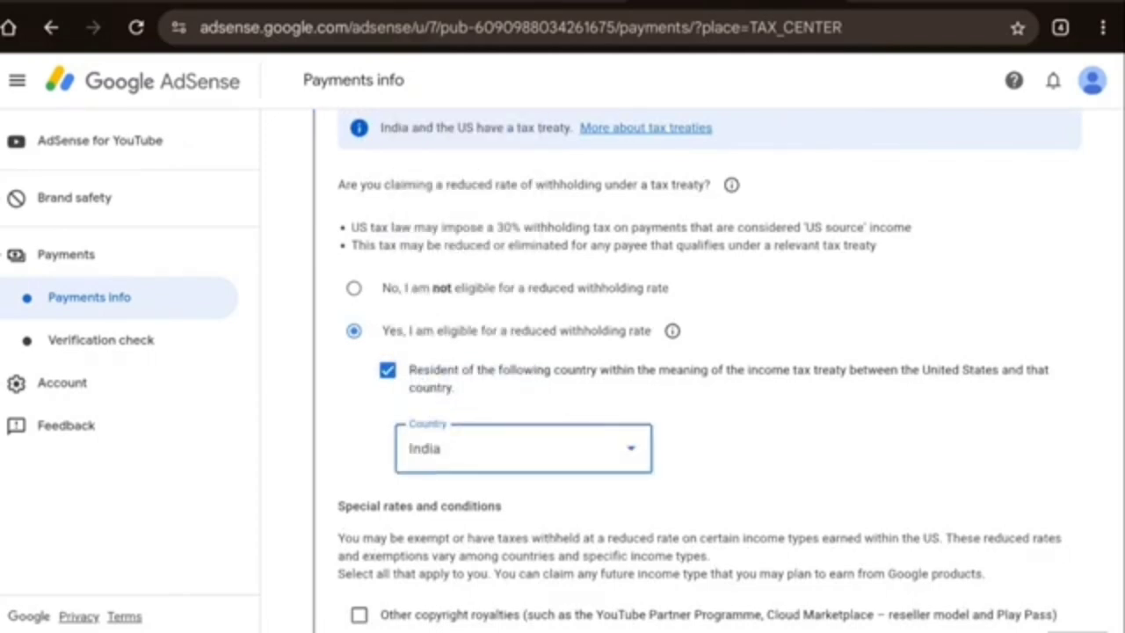
- Select other copyright royalties under special rates and set its treaty reference to Article 12 and paragraph 2A II
scroll(755, 311, "down", 3)
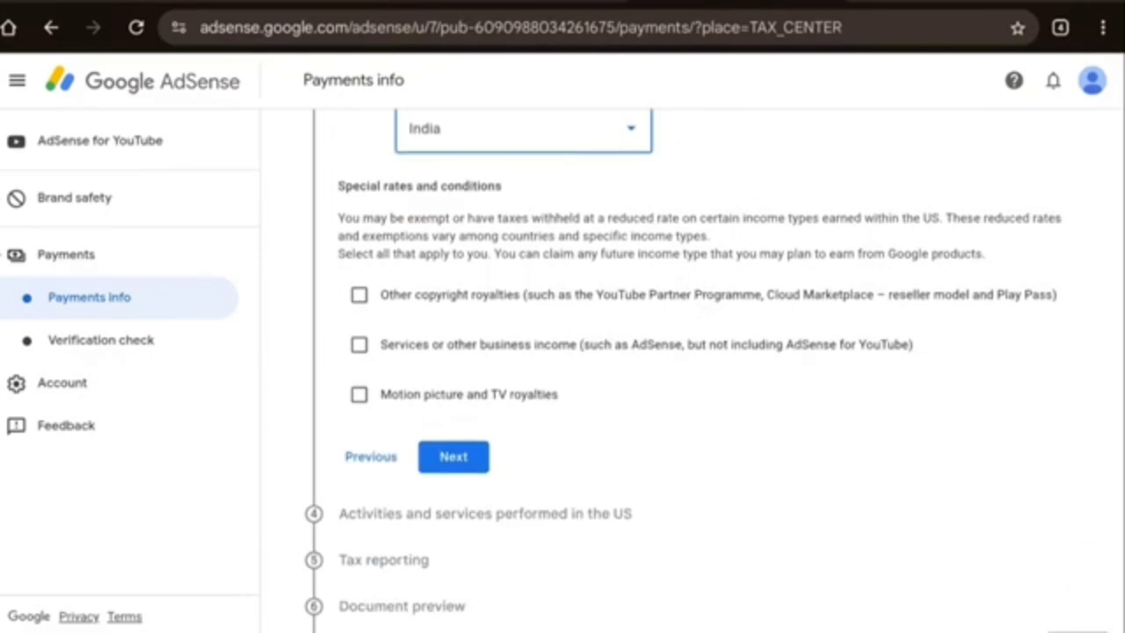
left_click(359, 295)
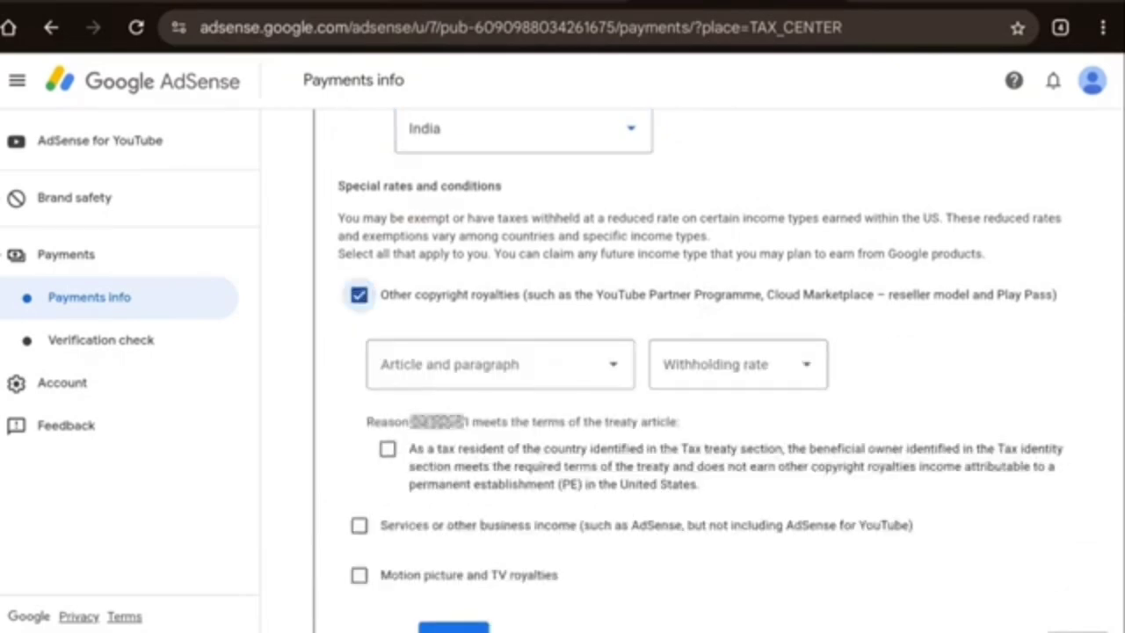
left_click(501, 364)
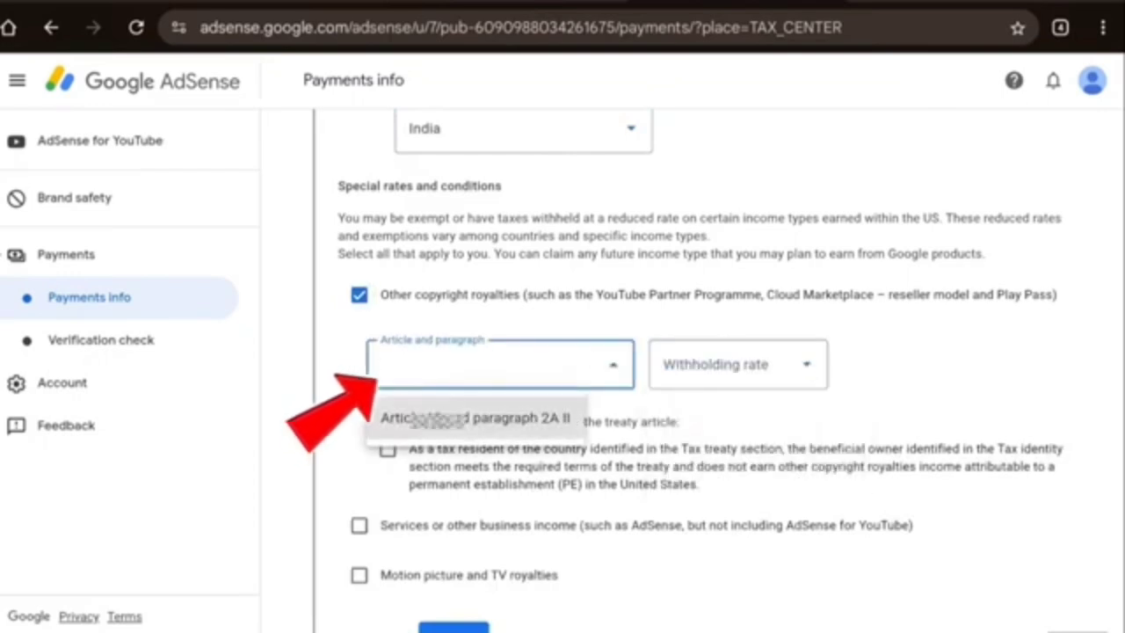
left_click(549, 419)
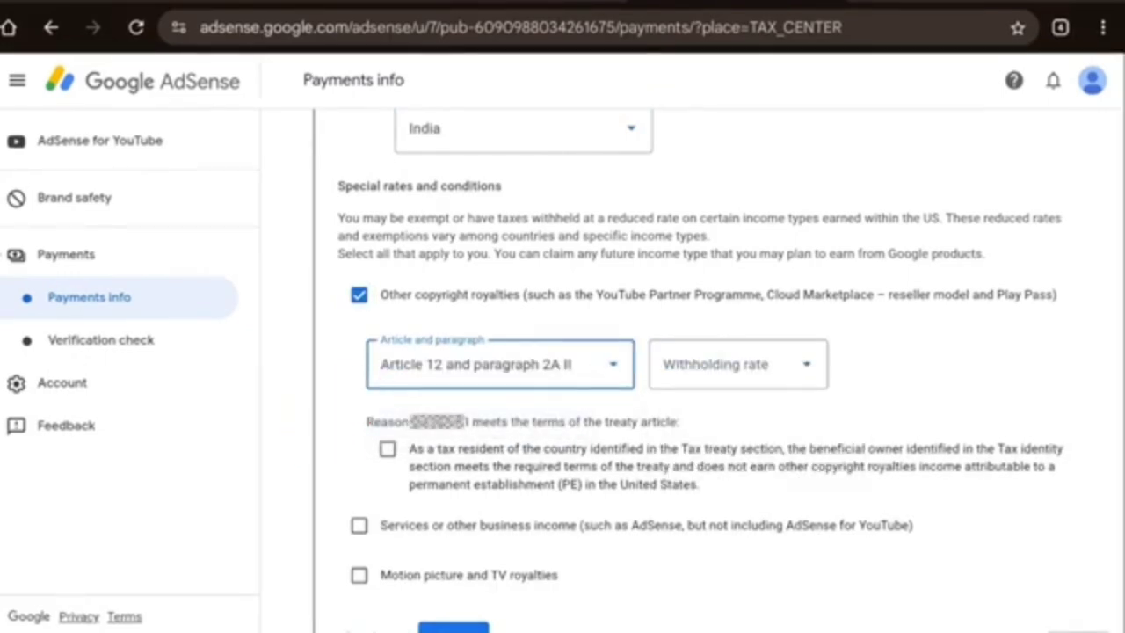
- Set the other copyright royalties withholding rate to 15% (reduced treaty rate) and confirm that the treaty terms are met
left_click(737, 364)
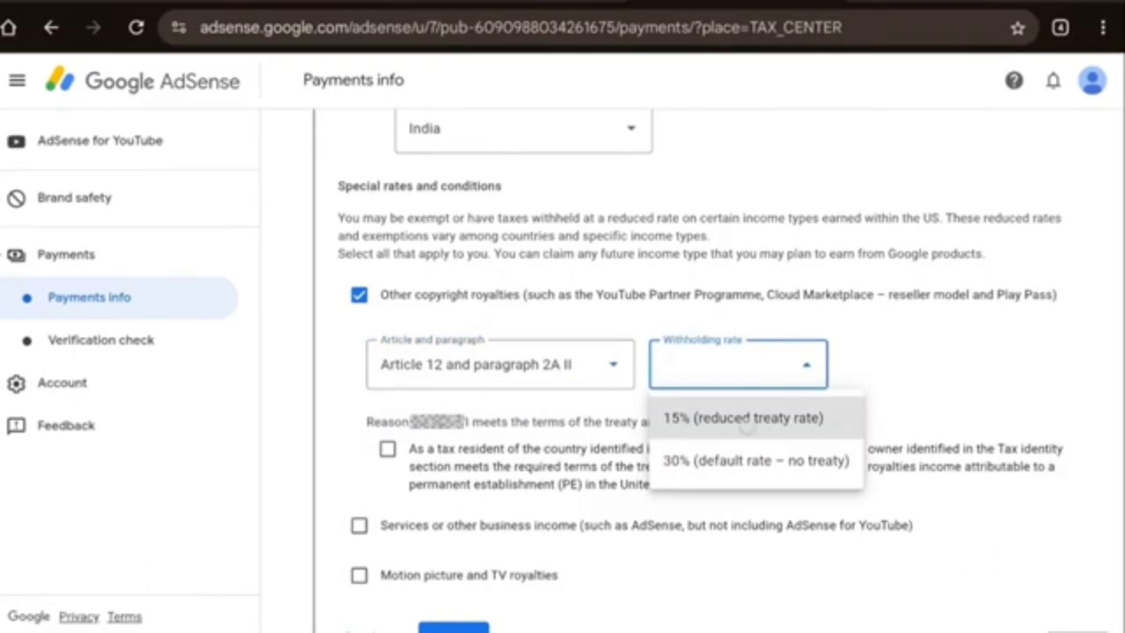
left_click(744, 420)
scroll(744, 420, "down", 2)
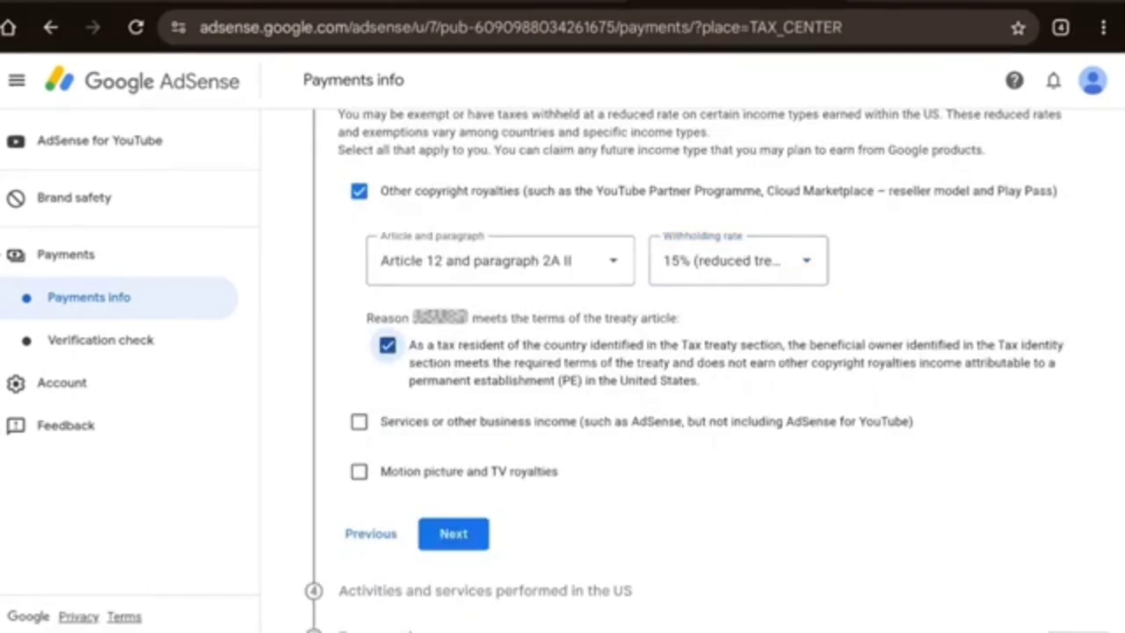
- Claim services or other business income under Article 7 and paragraph 1 at the 0% reduced treaty rate, confirming the treaty terms are met
left_click(359, 422)
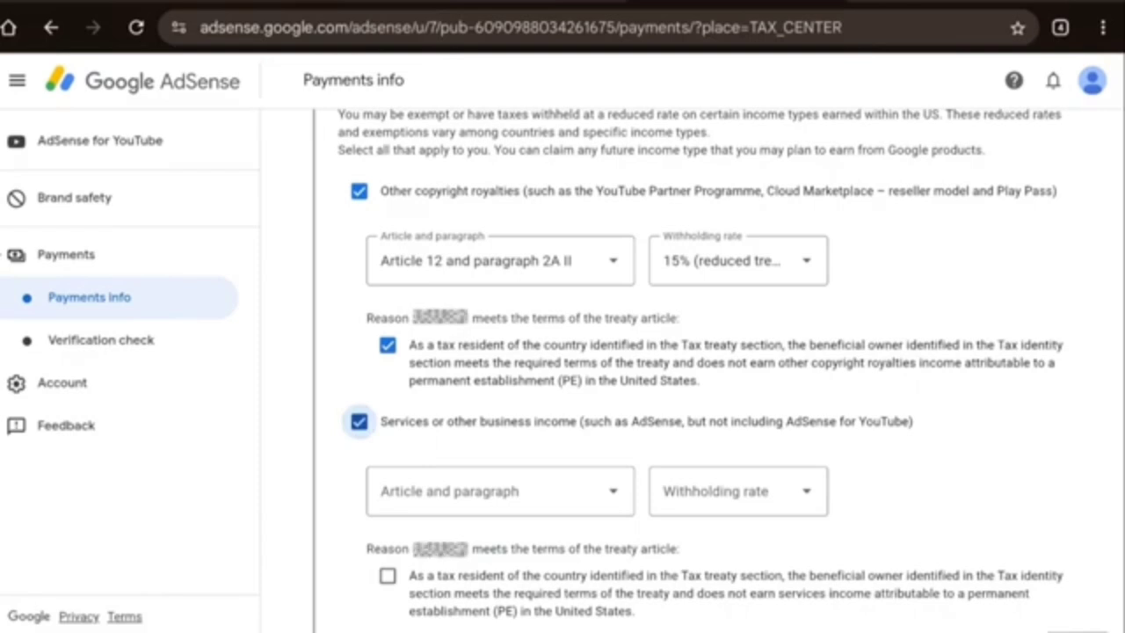
scroll(562, 391, "down", 1)
left_click(500, 391)
left_click(460, 444)
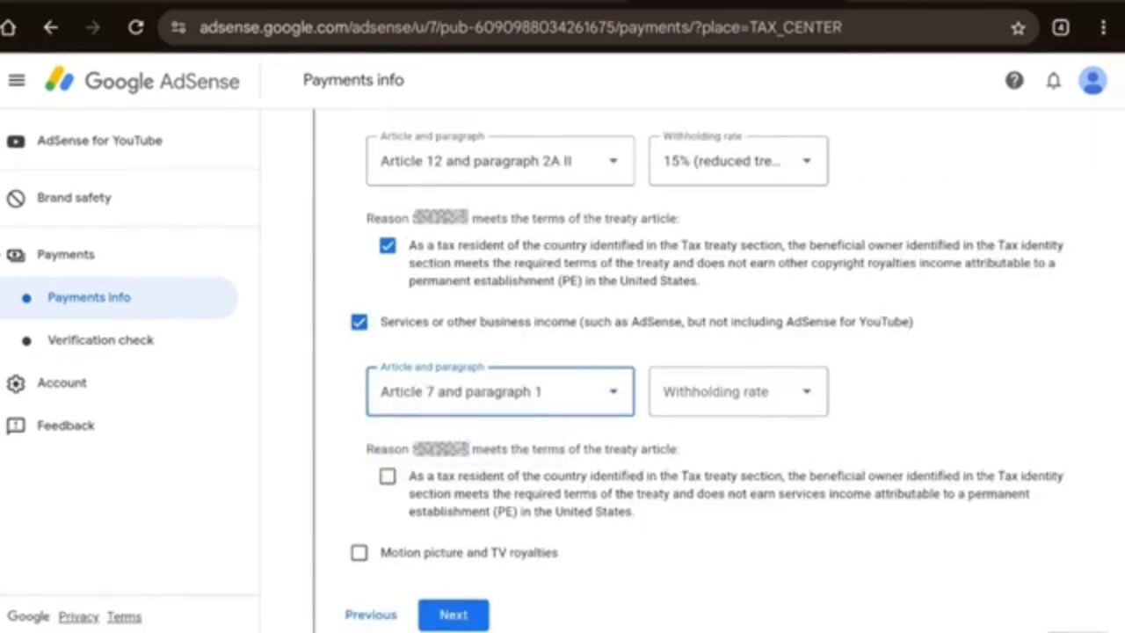
left_click(738, 391)
left_click(748, 446)
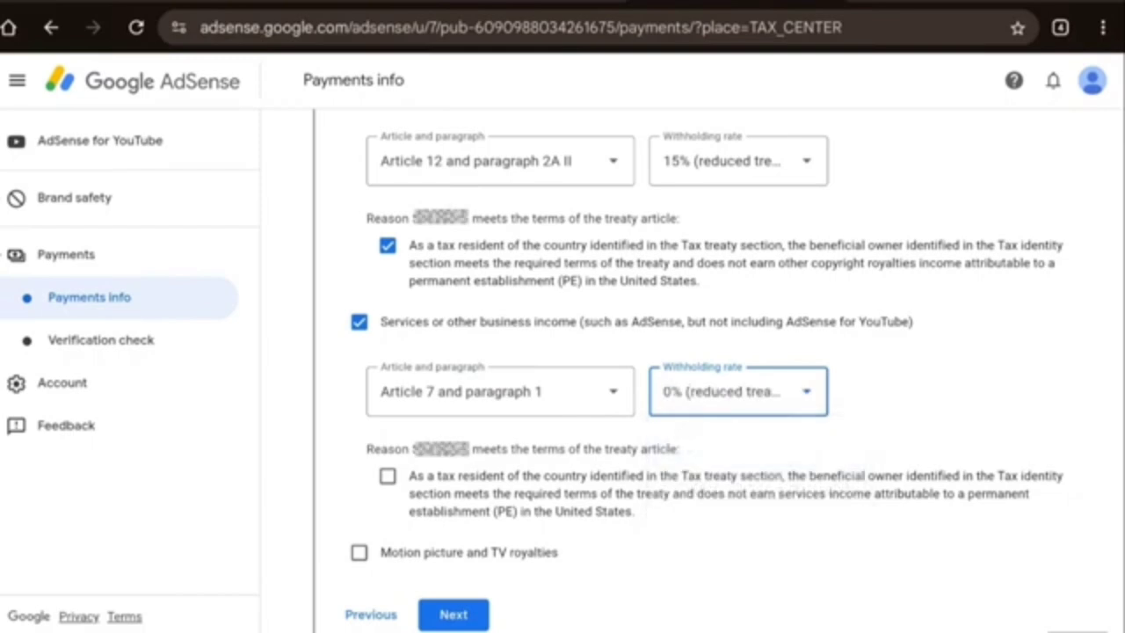
left_click(388, 475)
- Claim motion picture and TV royalties under Article 12 and paragraph 2A II at 15%, confirm the treaty terms and continue
scroll(562, 351, "down", 2)
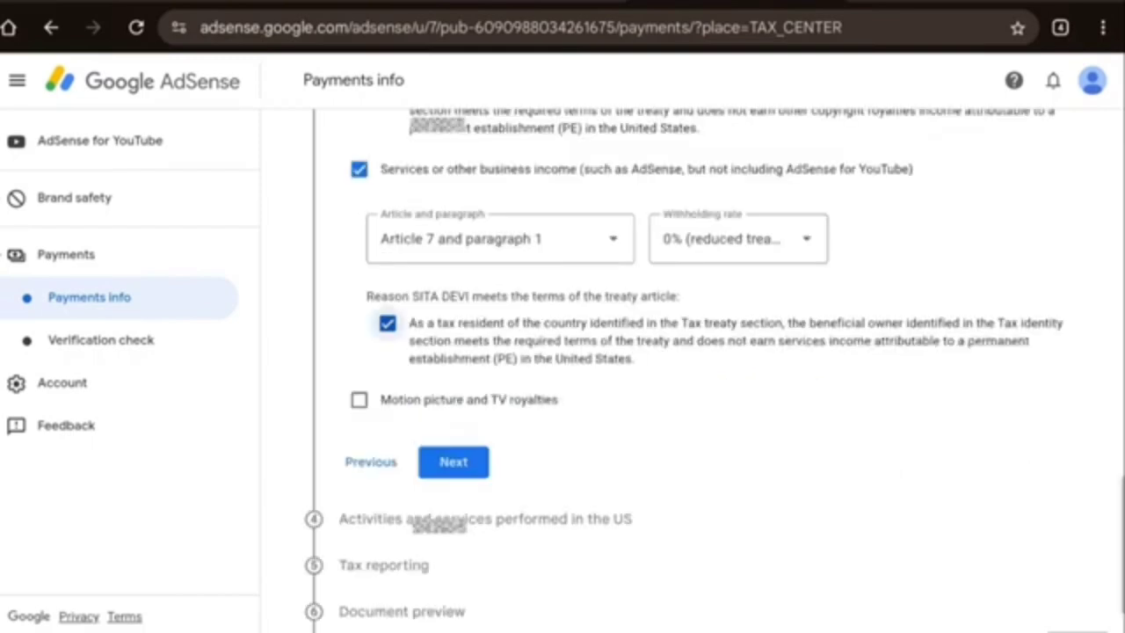
left_click(359, 400)
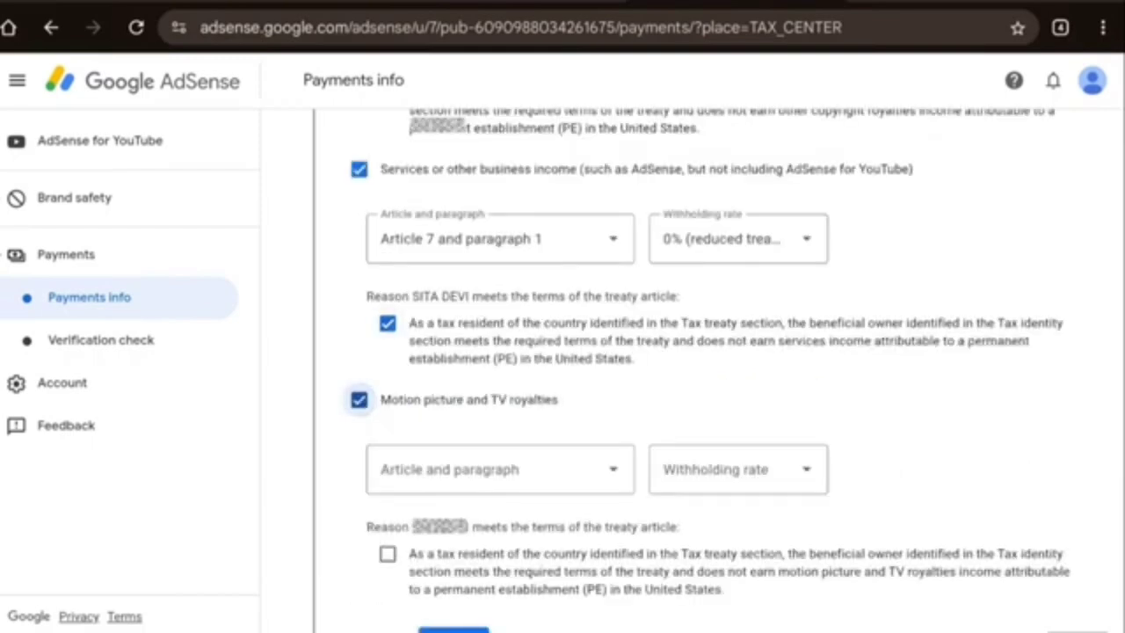
left_click(500, 469)
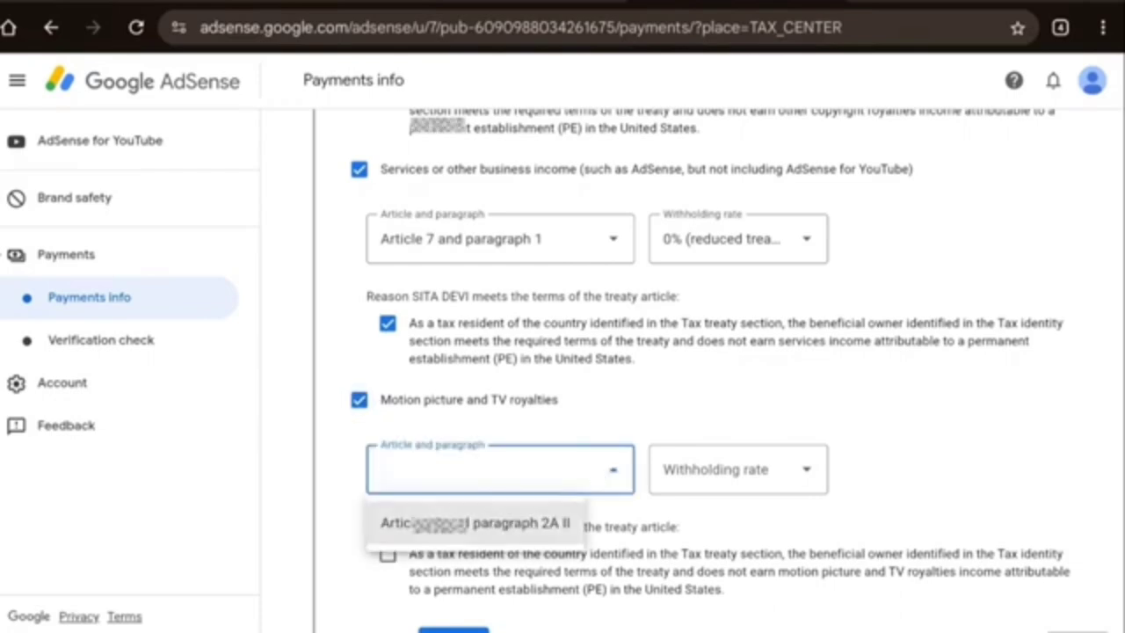
left_click(527, 524)
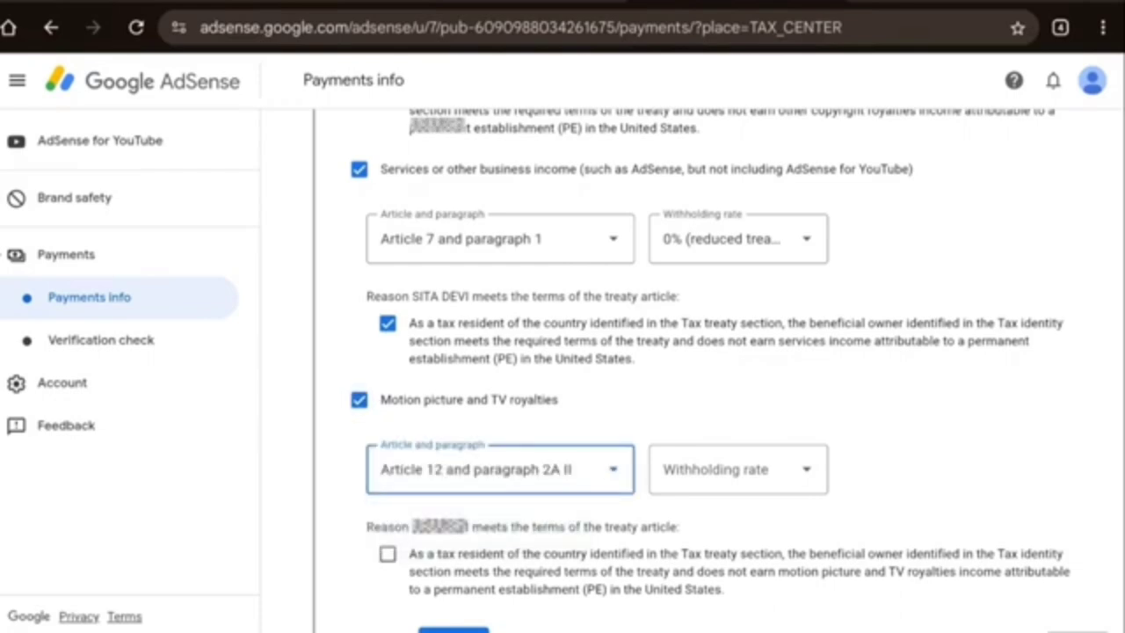
left_click(759, 477)
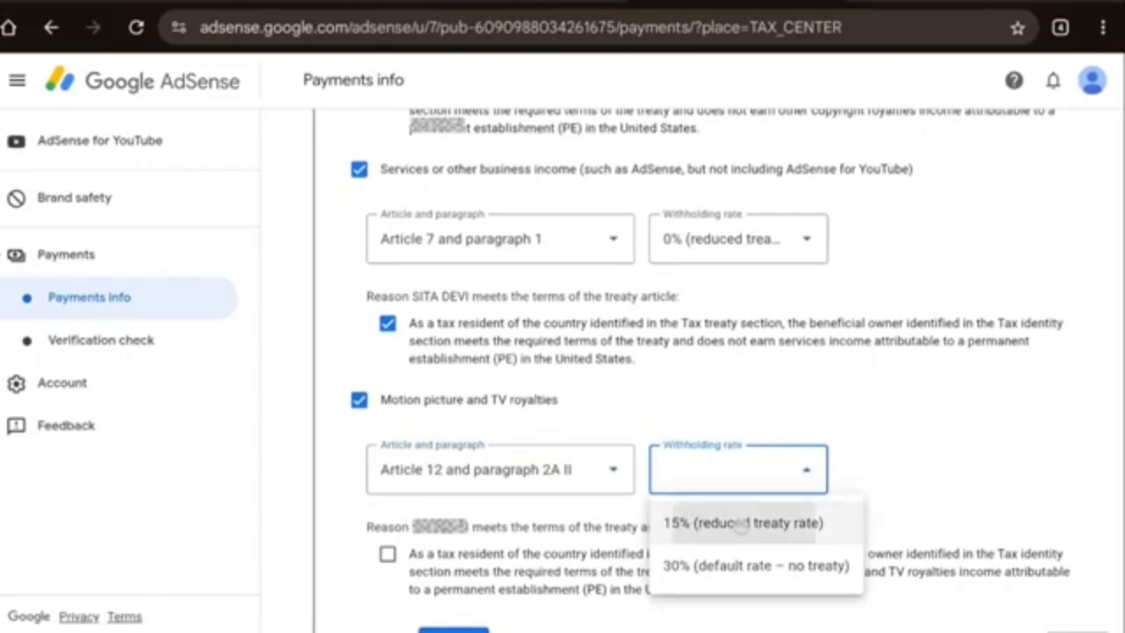
left_click(744, 522)
scroll(773, 343, "down", 2)
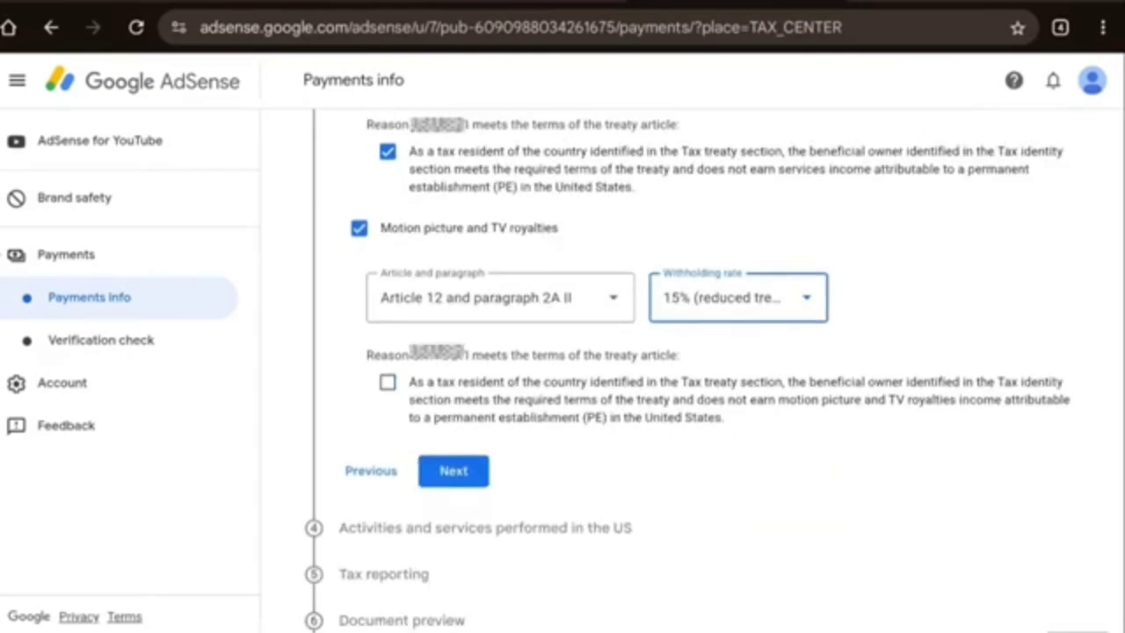
left_click(387, 381)
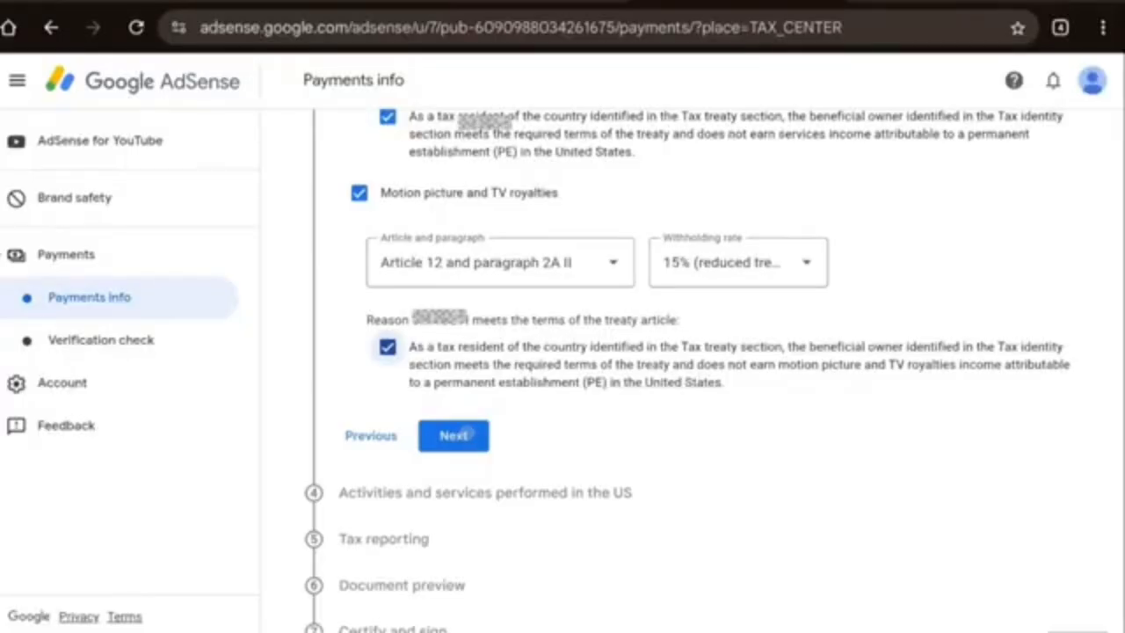
left_click(464, 435)
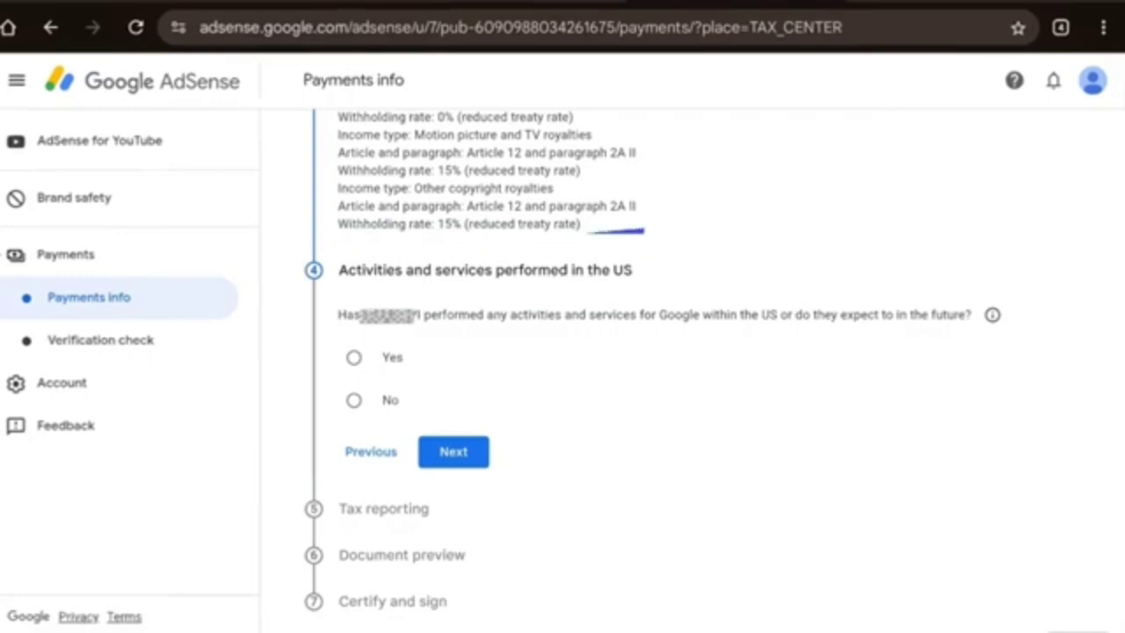
- Answer No to activities performed in the US, certify that services are performed solely outside the US, and continue to tax reporting
left_click(354, 400)
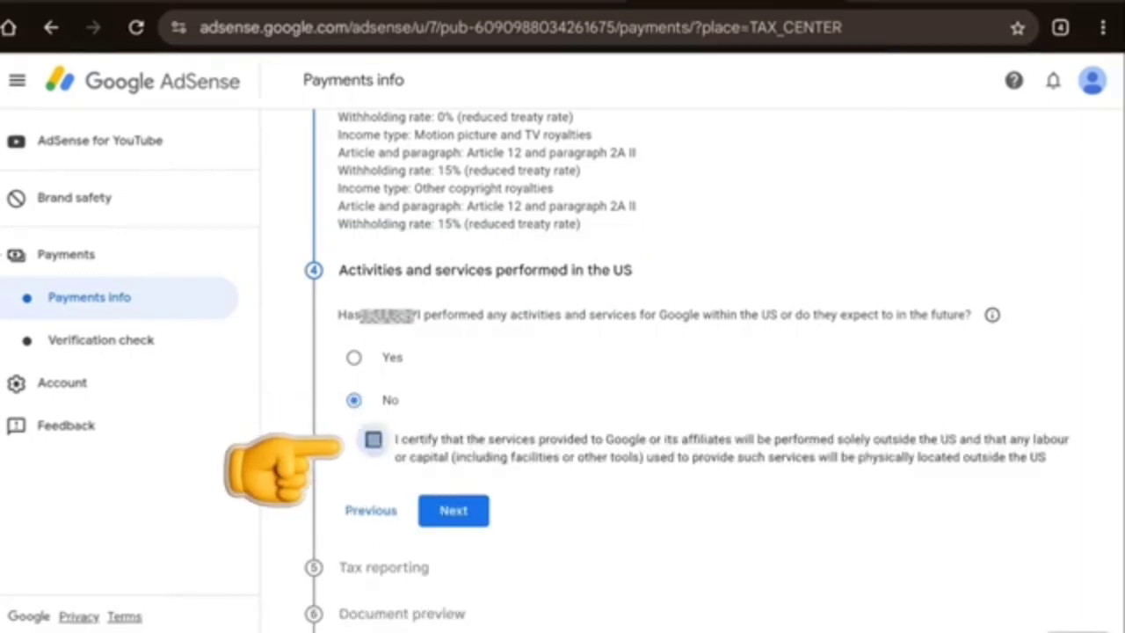
left_click(372, 439)
scroll(451, 419, "down", 1)
left_click(451, 416)
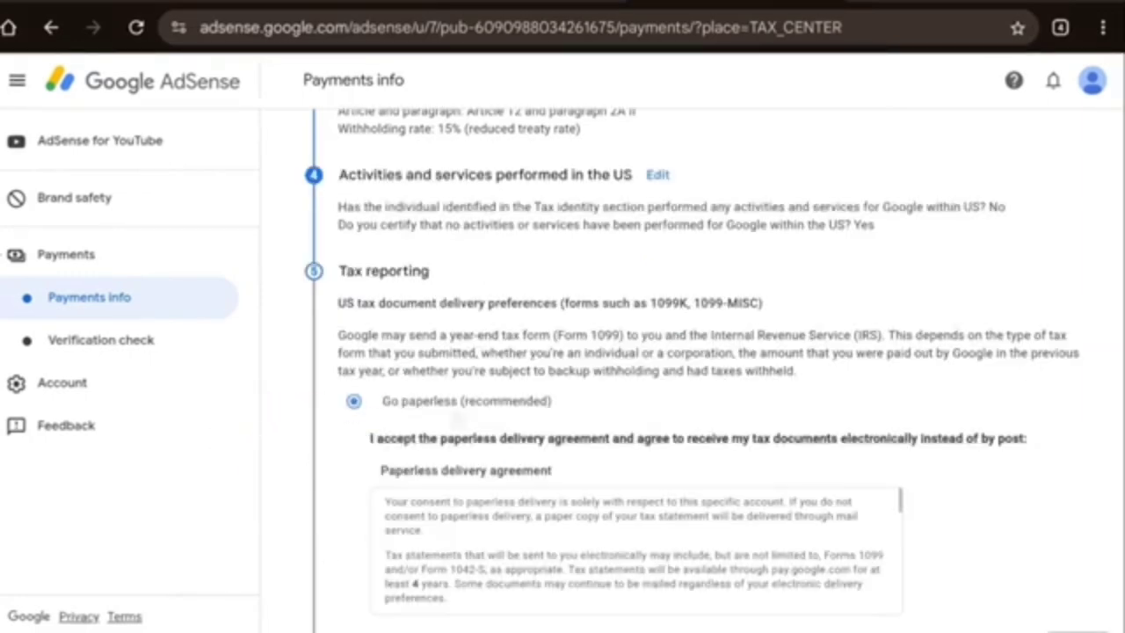
- Set the US tax document delivery preference to get documents by post and continue to the document preview
scroll(636, 550, "down", 3)
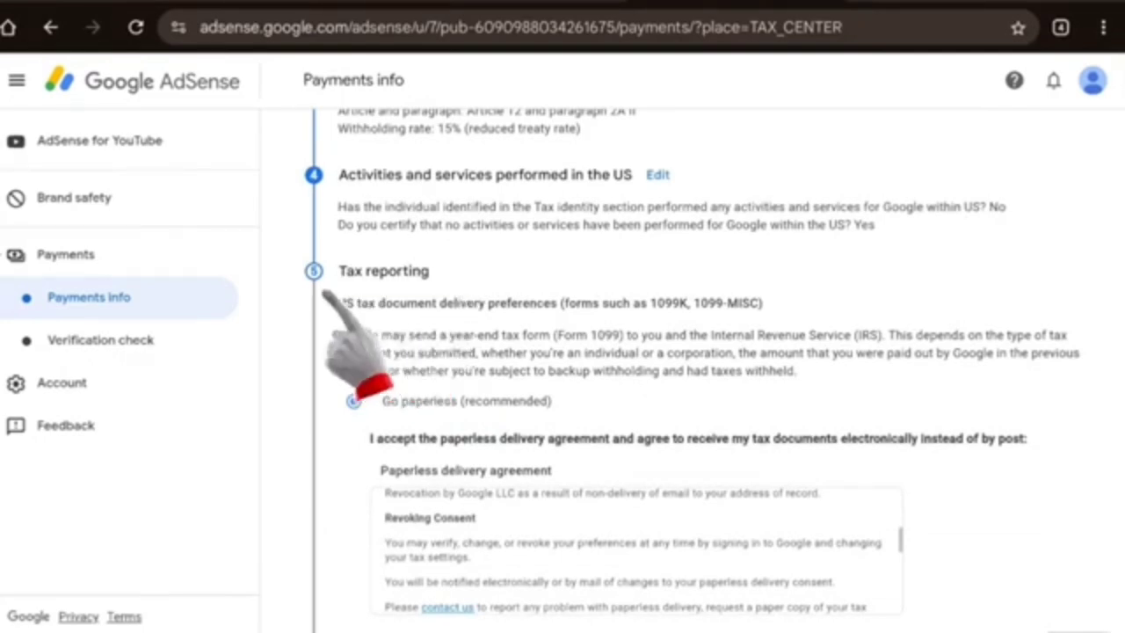
scroll(714, 370, "down", 2)
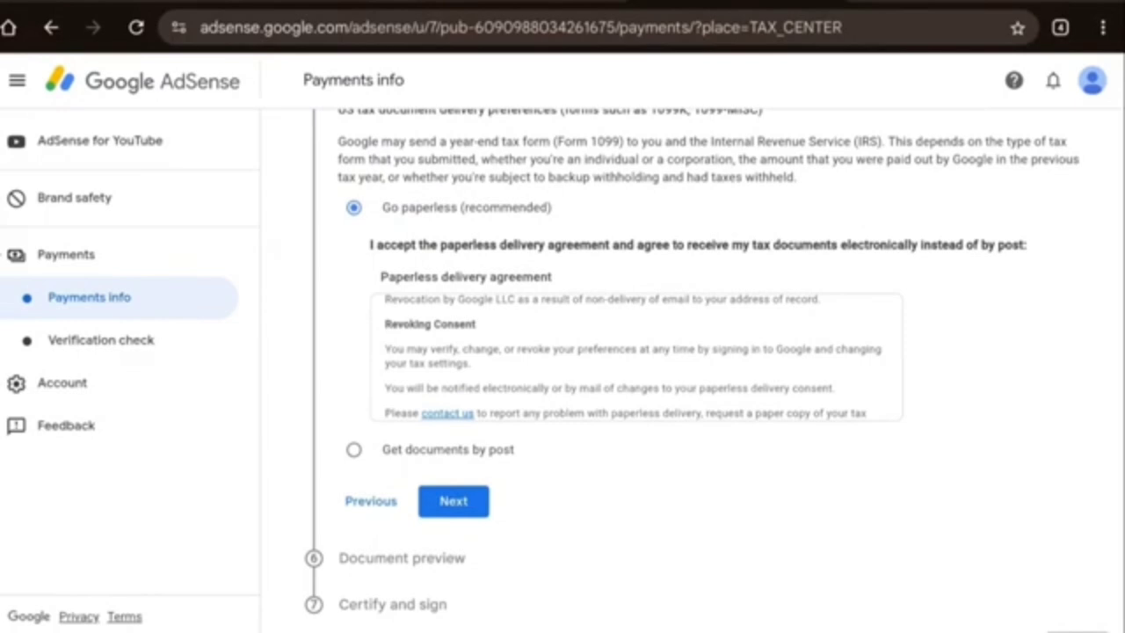
scroll(626, 470, "up", 1)
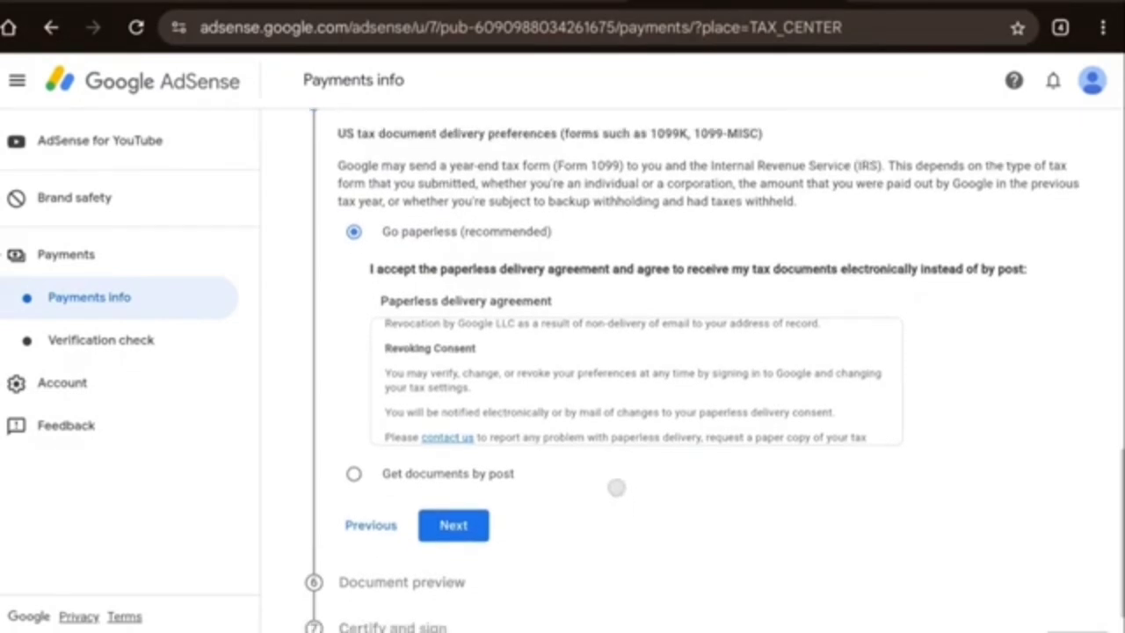
scroll(619, 483, "down", 1)
left_click(672, 424)
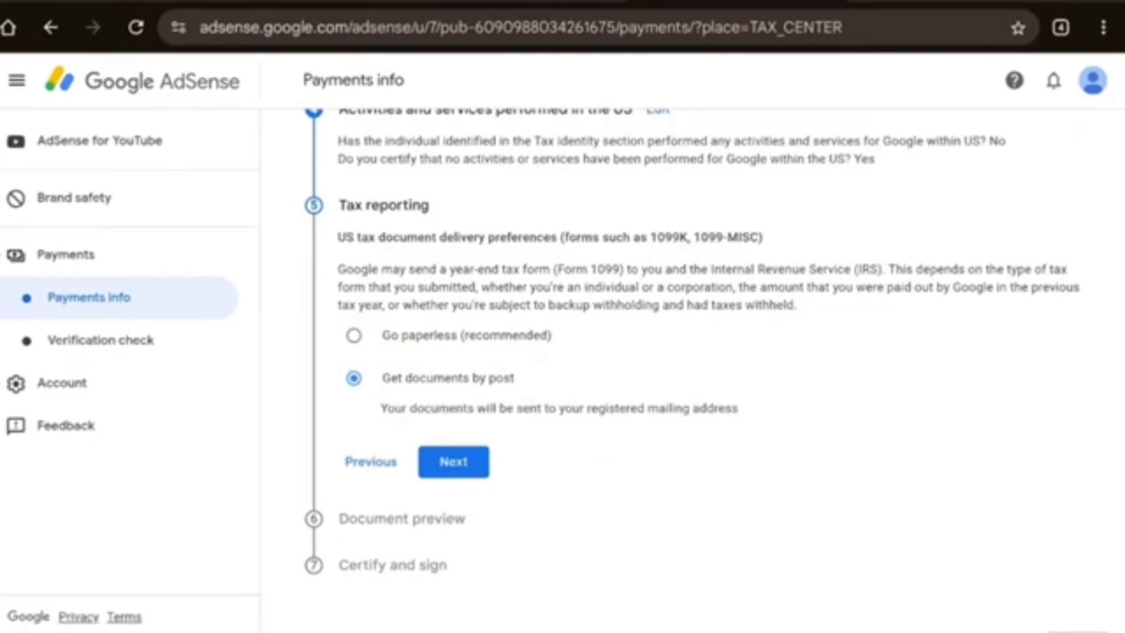
left_click(454, 461)
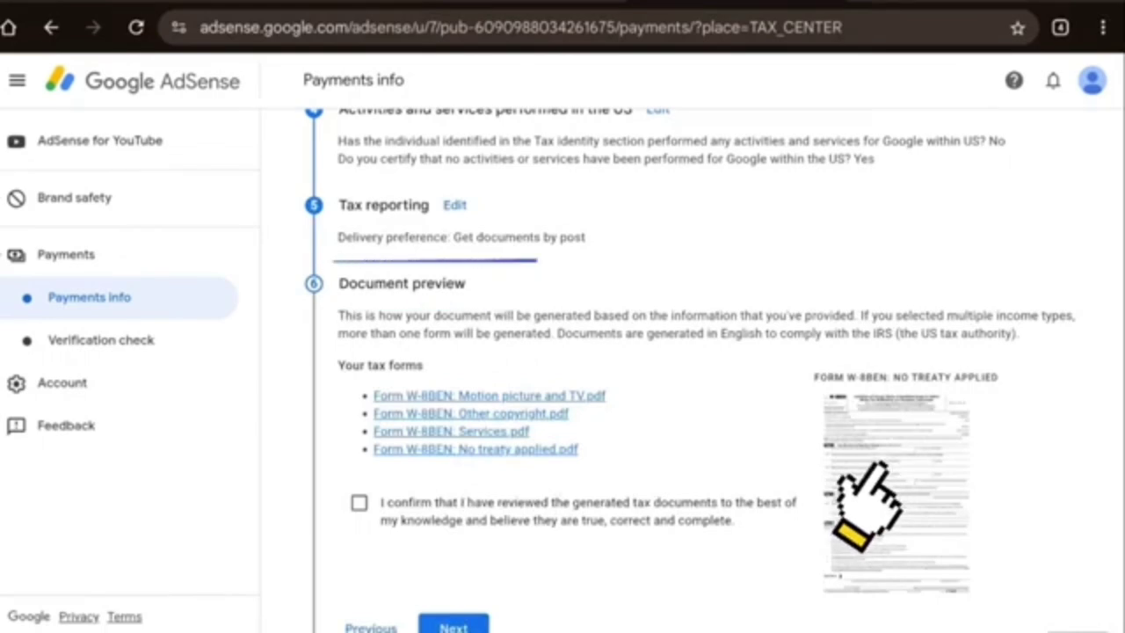
- Confirm review of the generated W-8BEN documents and accept the tax form certification under penalties of perjury
scroll(647, 550, "down", 2)
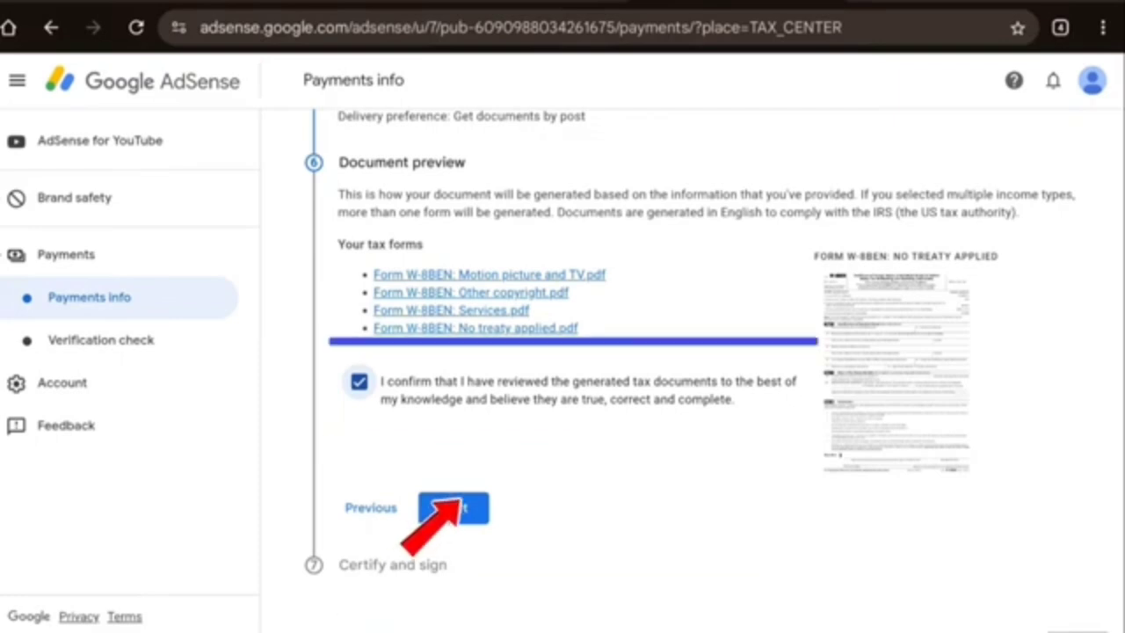
left_click(453, 507)
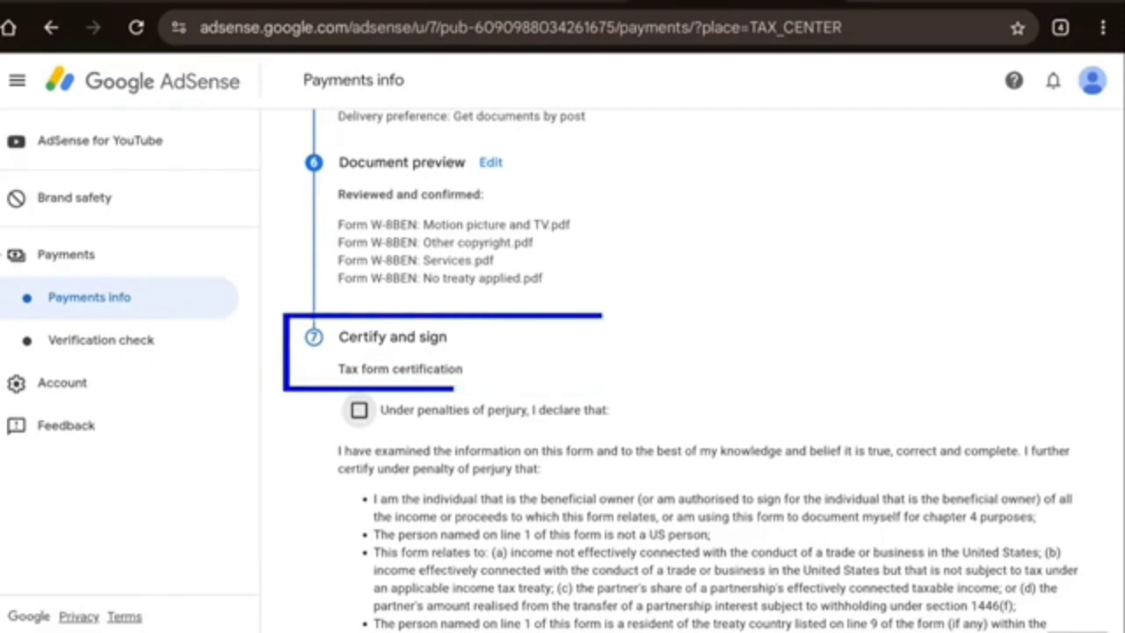
scroll(693, 369, "down", 3)
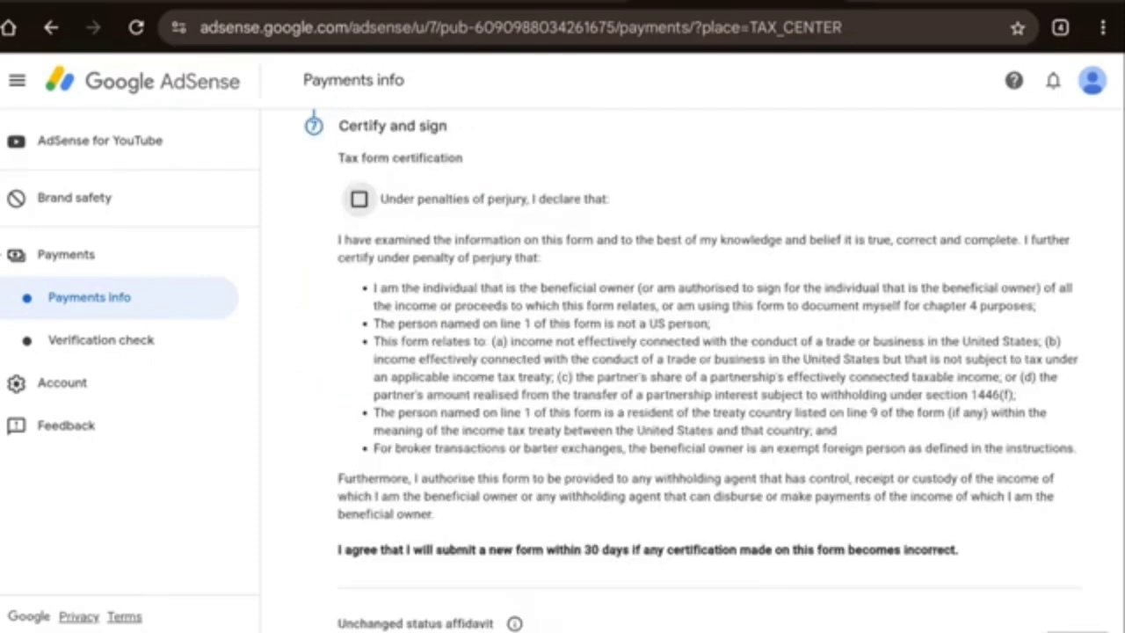
left_click(359, 198)
- Certify the unchanged status affidavit from 1 January 2020 and submit the tax form signed as the beneficial owner with the full legal name
scroll(692, 369, "down", 3)
left_click(358, 461)
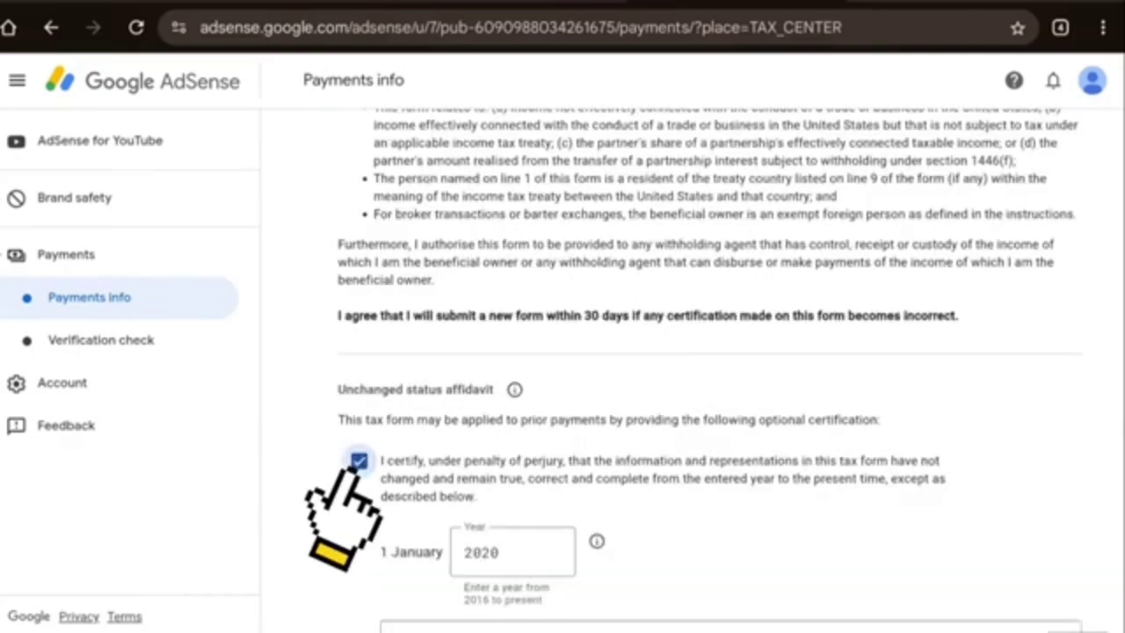
scroll(692, 369, "down", 2)
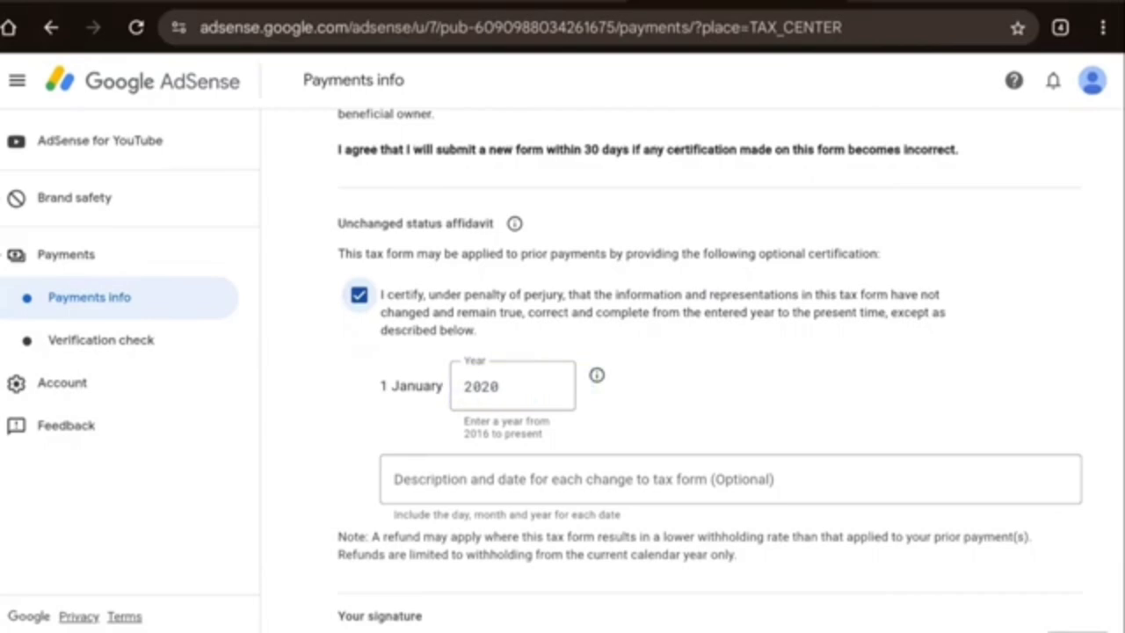
scroll(692, 369, "down", 5)
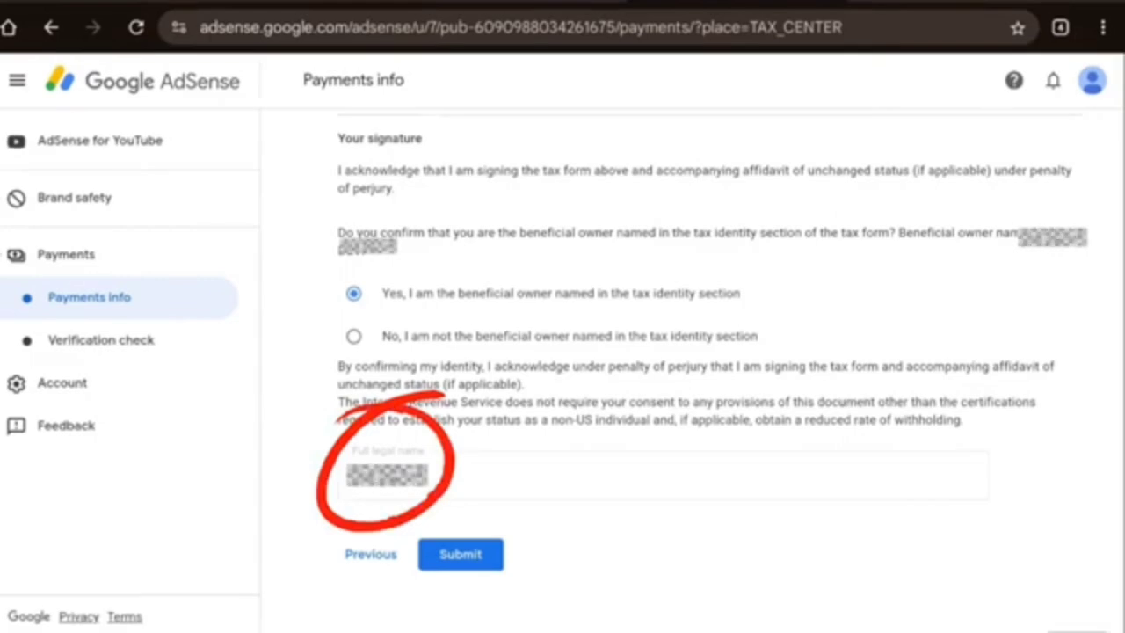
left_click(460, 554)
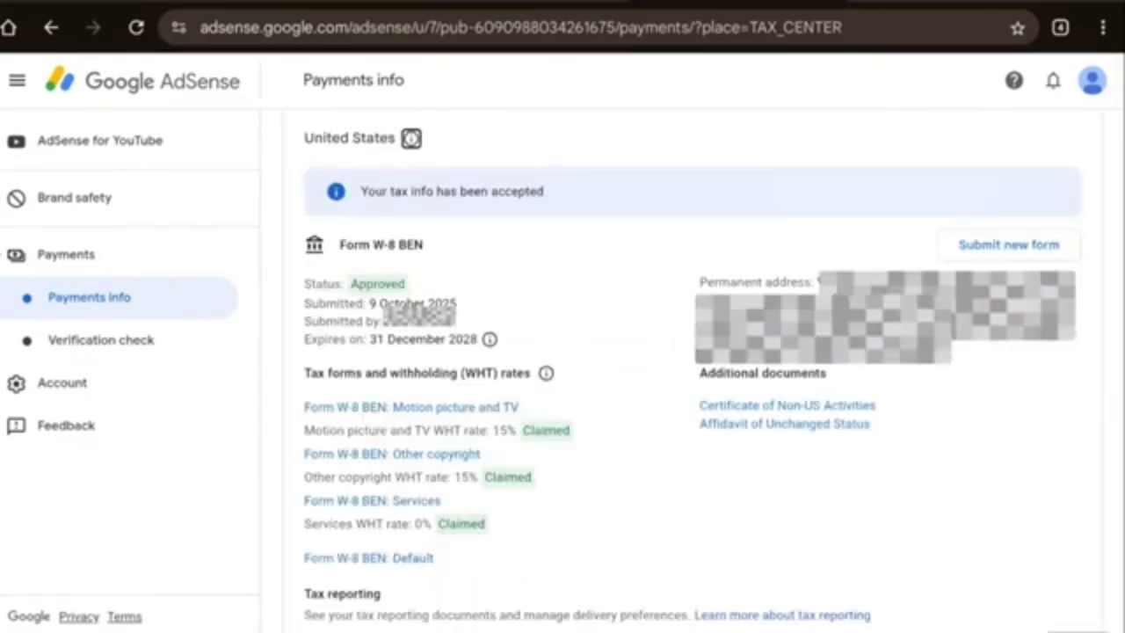